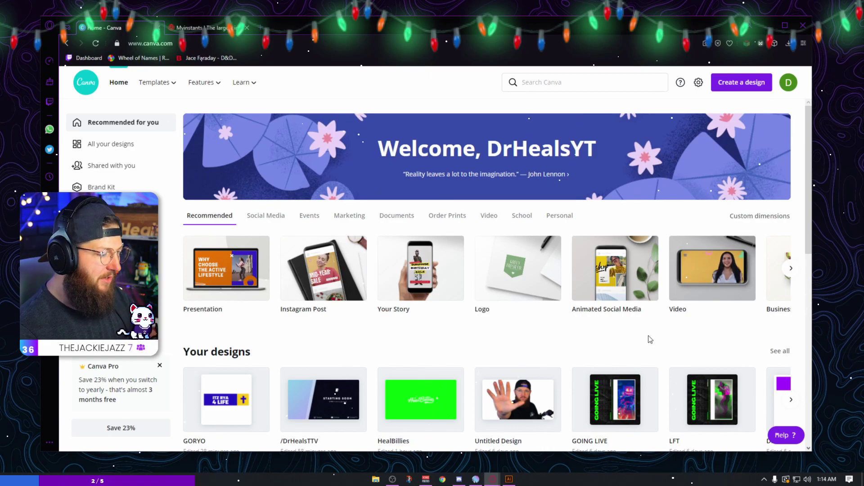
Start a new blank 16:9 Presentation design from the Create a design list.
{"action": "left_click", "coordinate": [738, 83]}
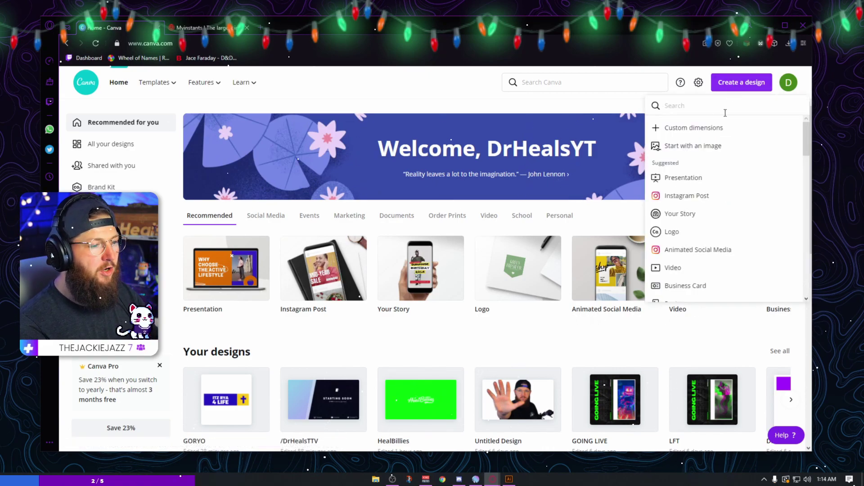
{"action": "left_click", "coordinate": [710, 180]}
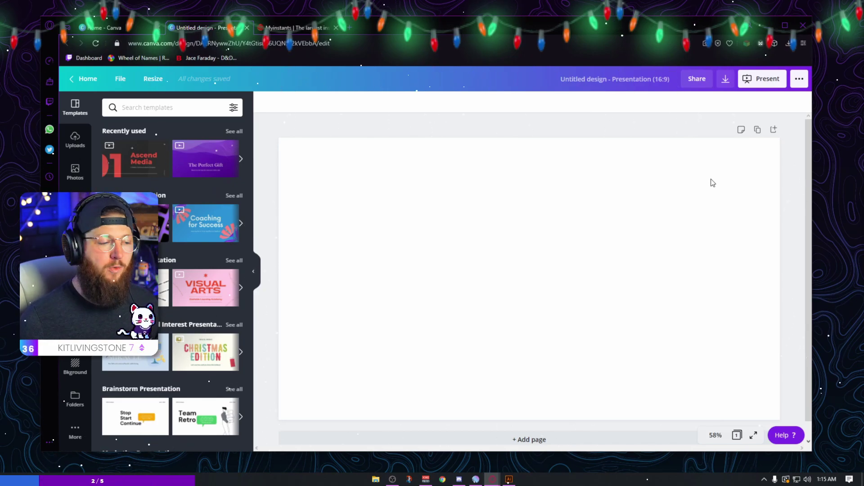
Place the HealBillies logo from Uploads onto the page and centre it.
{"action": "left_click", "coordinate": [75, 139]}
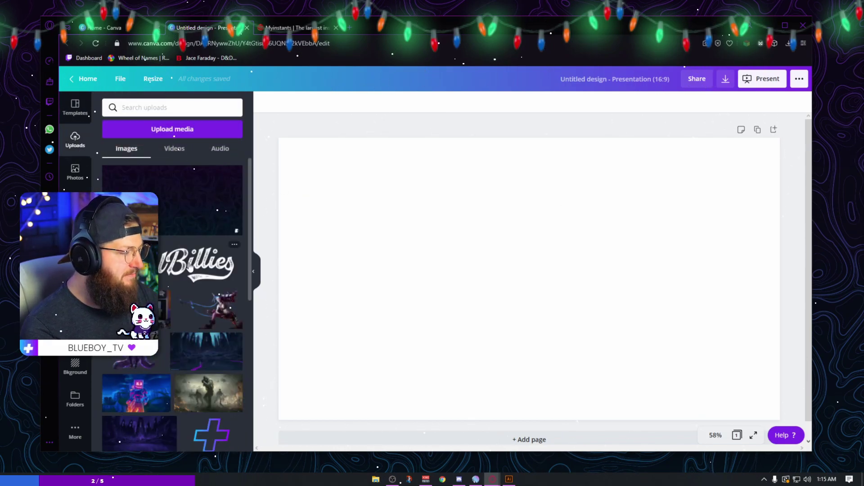
{"action": "left_click_drag", "start_coordinate": [180, 270], "coordinate": [486, 262]}
{"action": "left_click_drag", "start_coordinate": [626, 278], "coordinate": [580, 263]}
Make the page background black.
{"action": "left_click", "coordinate": [423, 175]}
{"action": "left_click", "coordinate": [264, 102]}
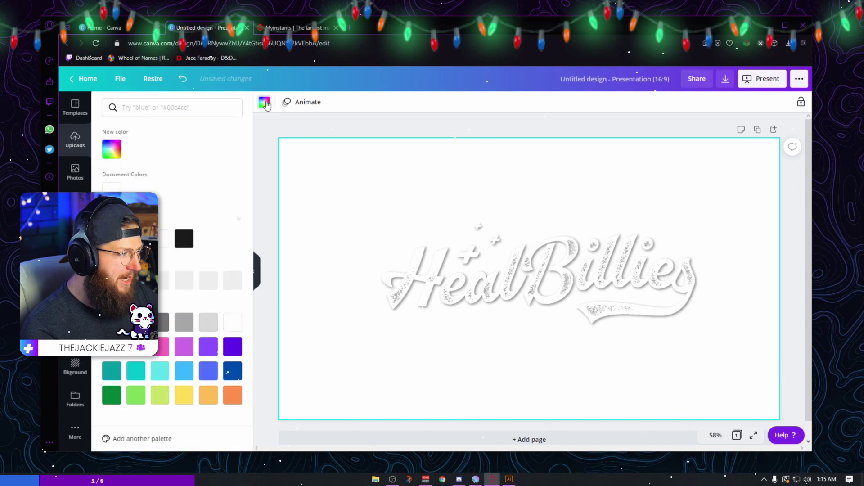
{"action": "left_click", "coordinate": [184, 239]}
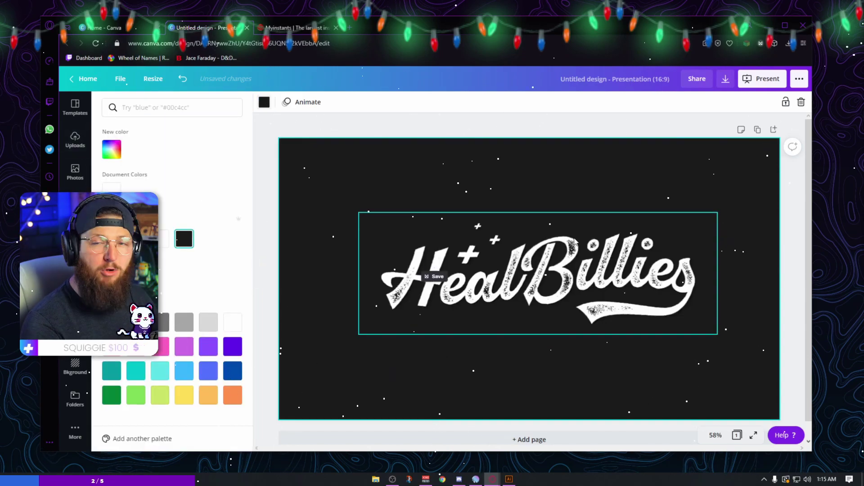
Shrink the HealBillies logo around its centre on the page.
{"action": "left_click", "coordinate": [617, 249]}
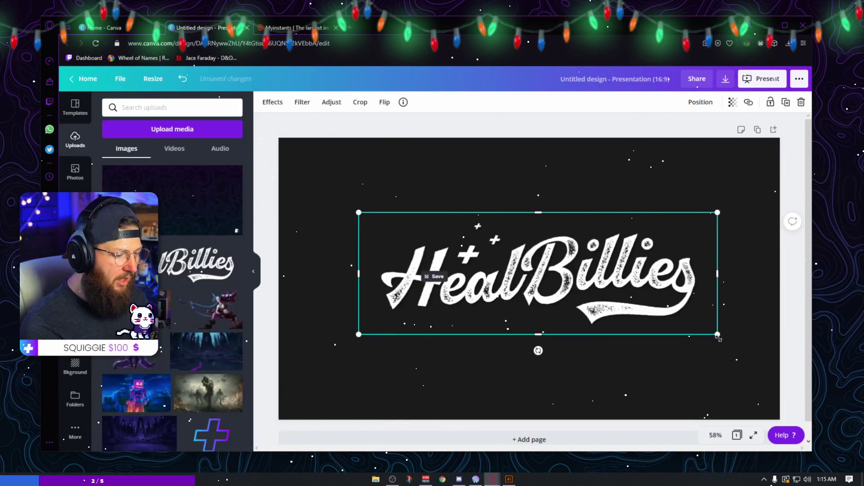
{"action": "mouse_move", "coordinate": [719, 336]}
{"action": "left_mouse_down"}
{"action": "mouse_move", "coordinate": [678, 326]}
{"action": "mouse_move", "coordinate": [622, 282]}
{"action": "mouse_move", "coordinate": [606, 283]}
{"action": "left_mouse_up"}
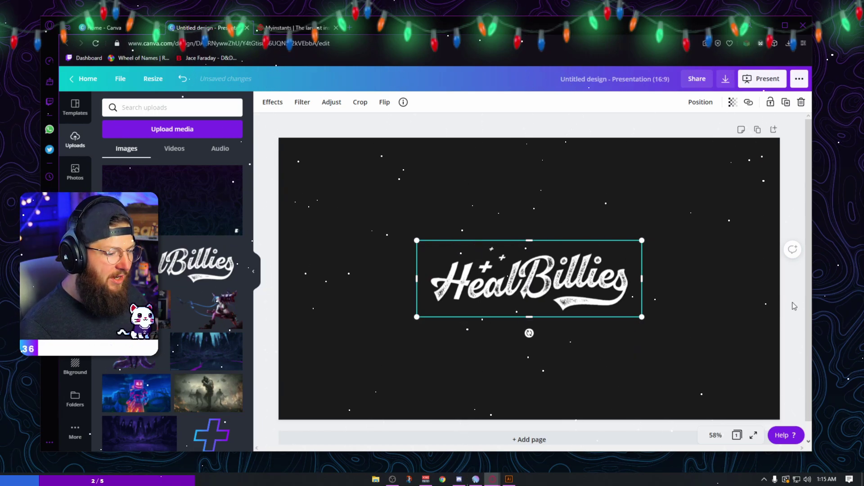
{"action": "left_click", "coordinate": [536, 126]}
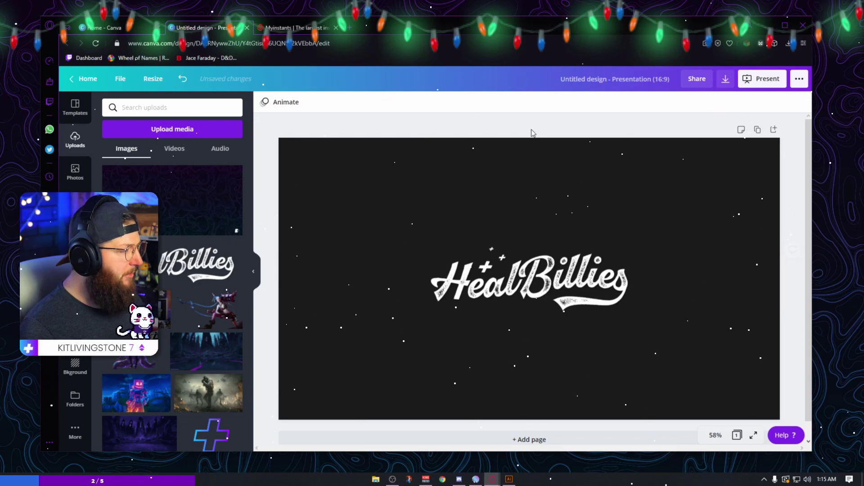
On Myinstants, search for 'yeehaw' and then 'star wars' sounds, browsing the results.
{"action": "left_click", "coordinate": [285, 28]}
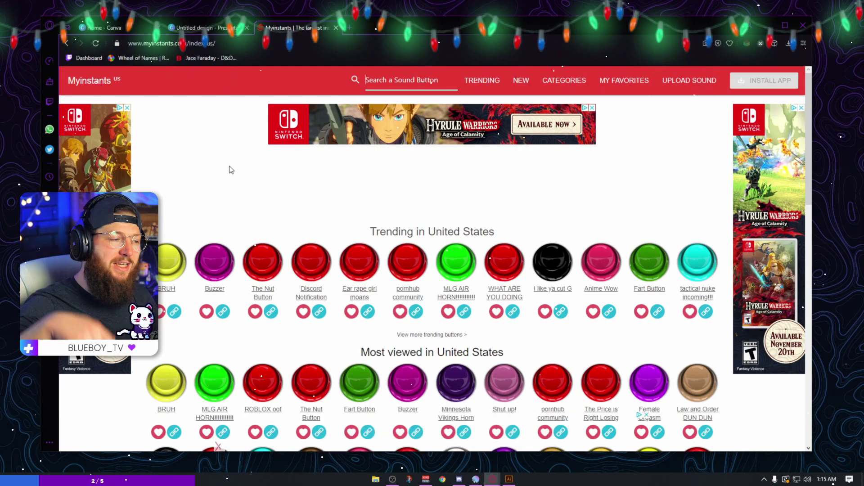
{"action": "left_click", "coordinate": [393, 89]}
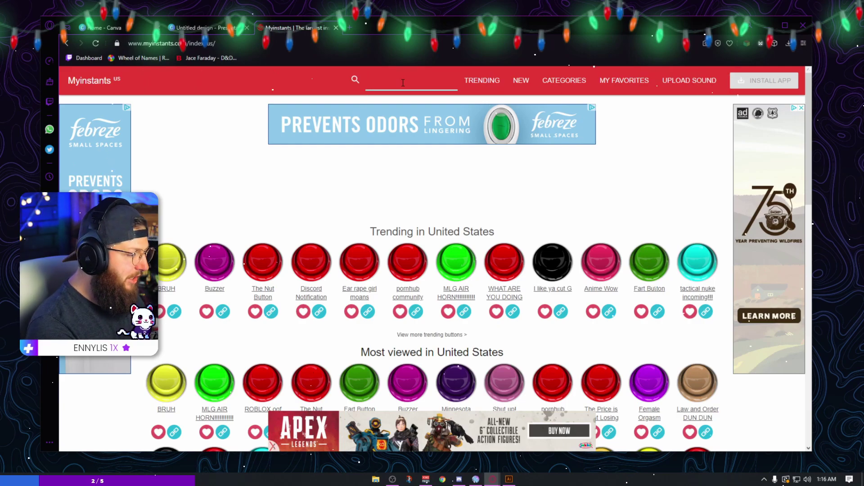
{"action": "key", "text": "Return"}
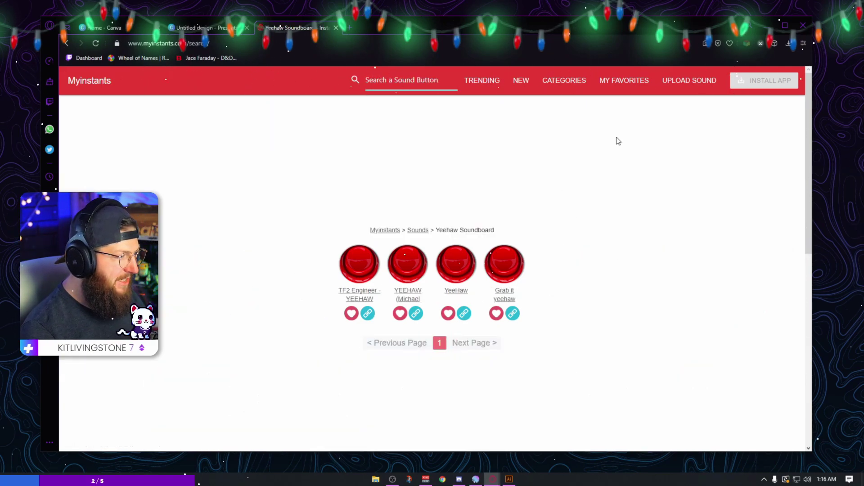
{"action": "left_click", "coordinate": [420, 79]}
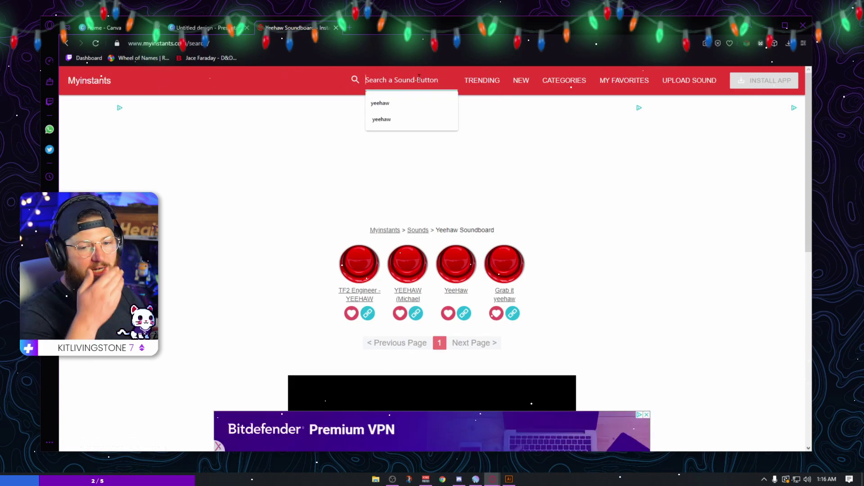
{"action": "type", "text": "star wars"}
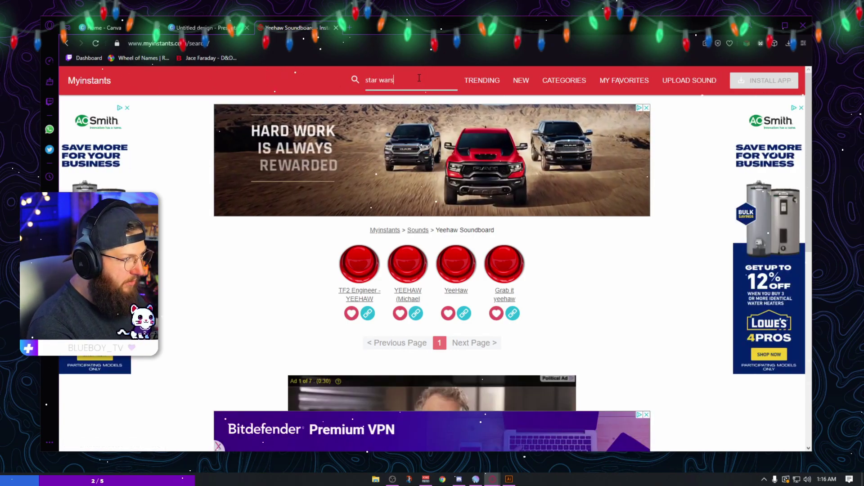
{"action": "key", "text": "Return"}
{"action": "scroll", "coordinate": [518, 212], "scroll_direction": "down", "scroll_amount": 1}
{"action": "scroll", "coordinate": [585, 229], "scroll_direction": "down", "scroll_amount": 1}
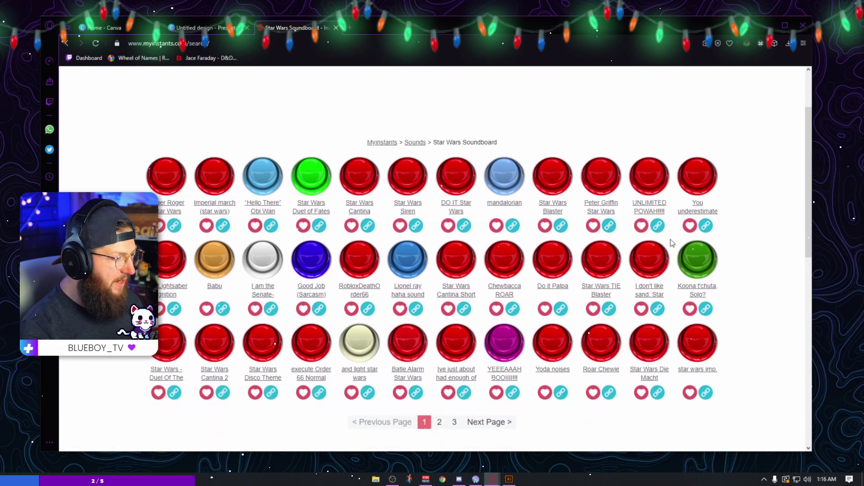
{"action": "scroll", "coordinate": [532, 229], "scroll_direction": "down", "scroll_amount": 1}
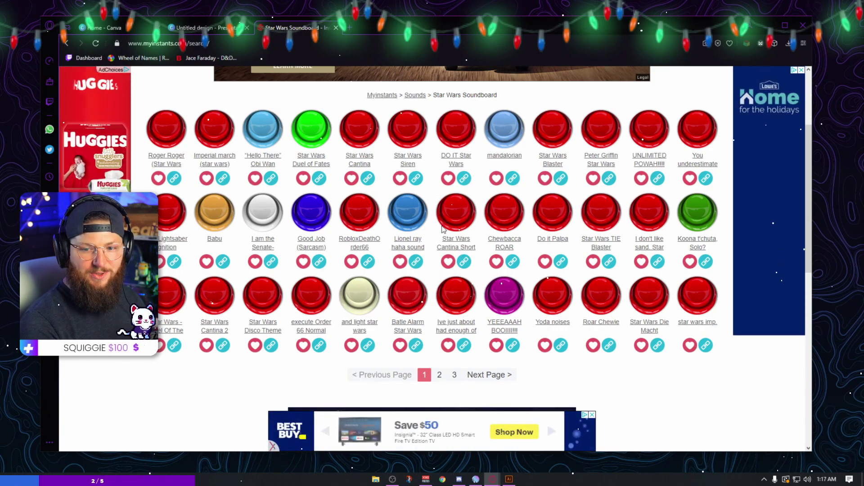
{"action": "scroll", "coordinate": [442, 230], "scroll_direction": "up", "scroll_amount": 1}
{"action": "scroll", "coordinate": [442, 231], "scroll_direction": "up", "scroll_amount": 2}
Search 'yeehaw', preview TF2 Engineer - YEEHAW and download it as an MP3.
{"action": "left_click", "coordinate": [397, 80]}
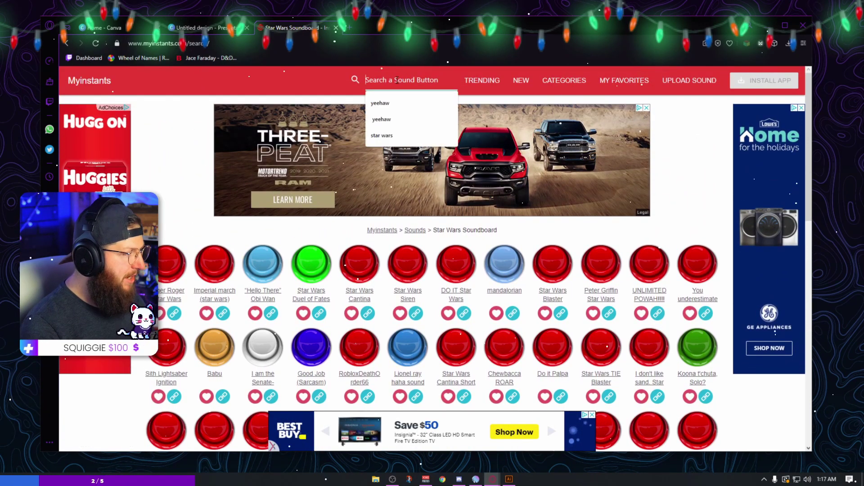
{"action": "type", "text": "yeehaw"}
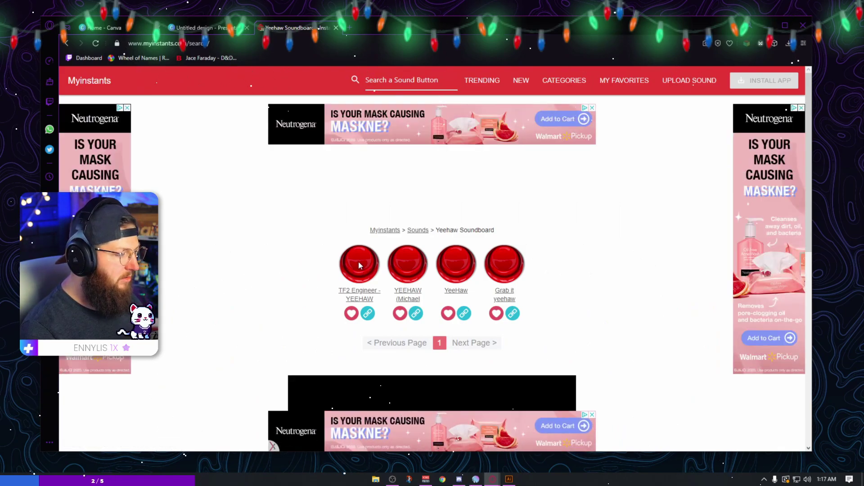
{"action": "left_click", "coordinate": [360, 264]}
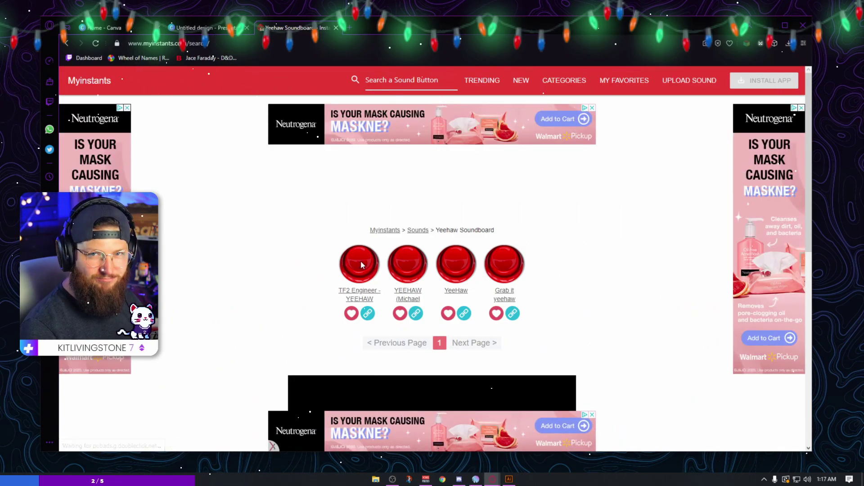
{"action": "left_click", "coordinate": [368, 291]}
{"action": "scroll", "coordinate": [554, 333], "scroll_direction": "down", "scroll_amount": 3}
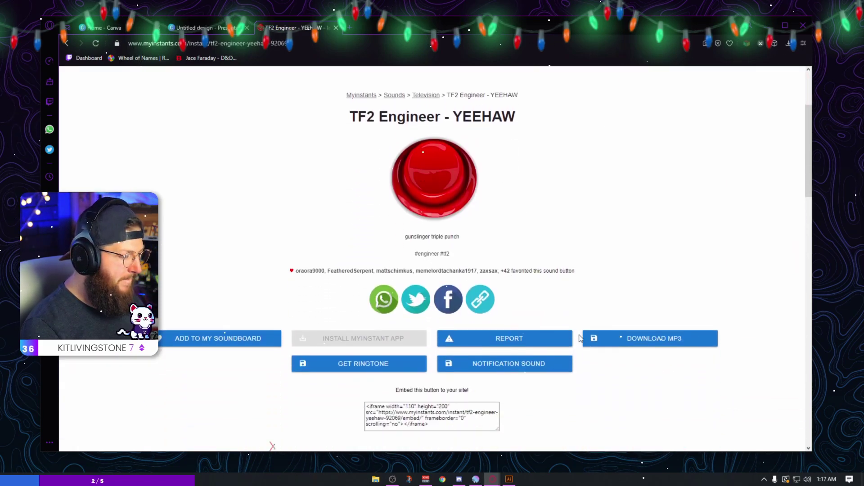
{"action": "left_click", "coordinate": [644, 340]}
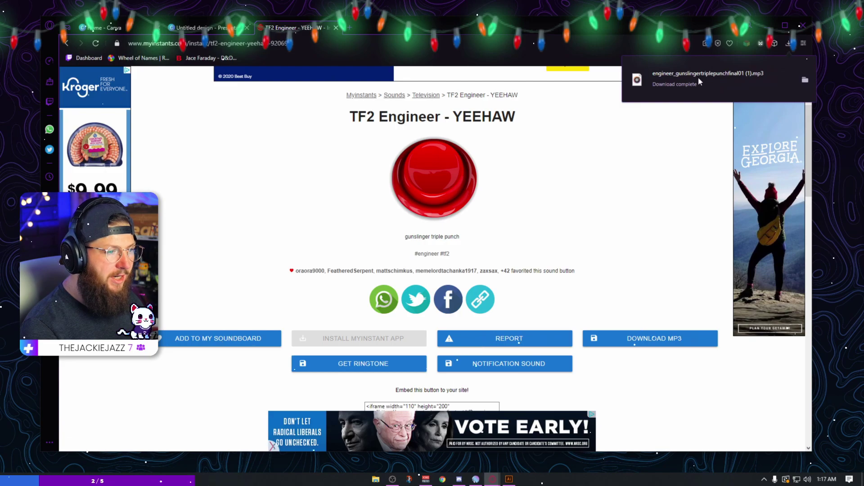
Back in Canva, add the downloaded Engineer yeehaw audio clip to the slide.
{"action": "left_click", "coordinate": [202, 27]}
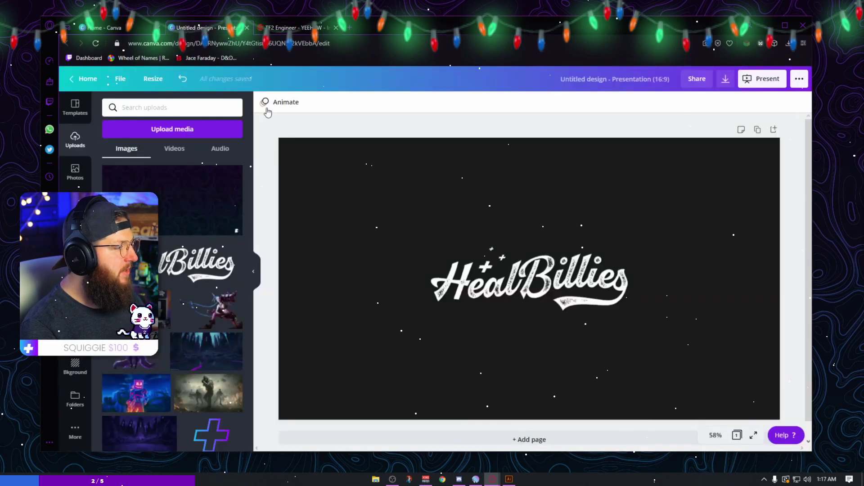
{"action": "left_click", "coordinate": [219, 150]}
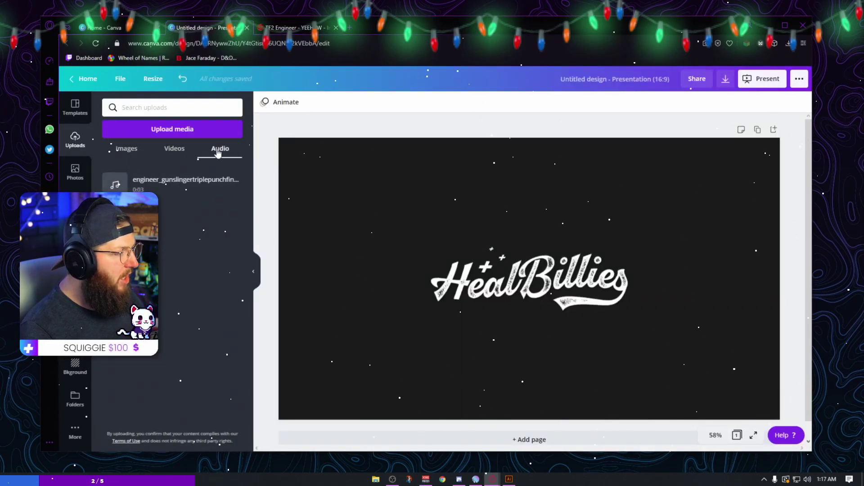
{"action": "left_click", "coordinate": [789, 43]}
{"action": "left_click", "coordinate": [169, 220]}
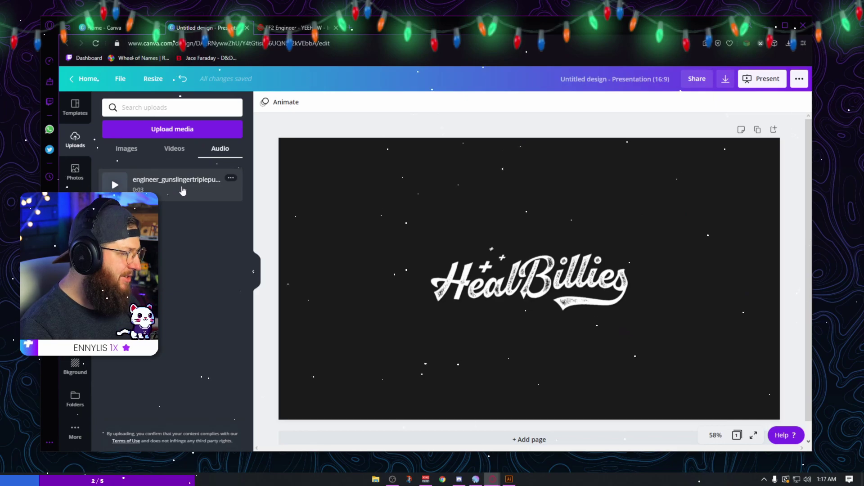
{"action": "left_click_drag", "start_coordinate": [181, 185], "coordinate": [552, 262]}
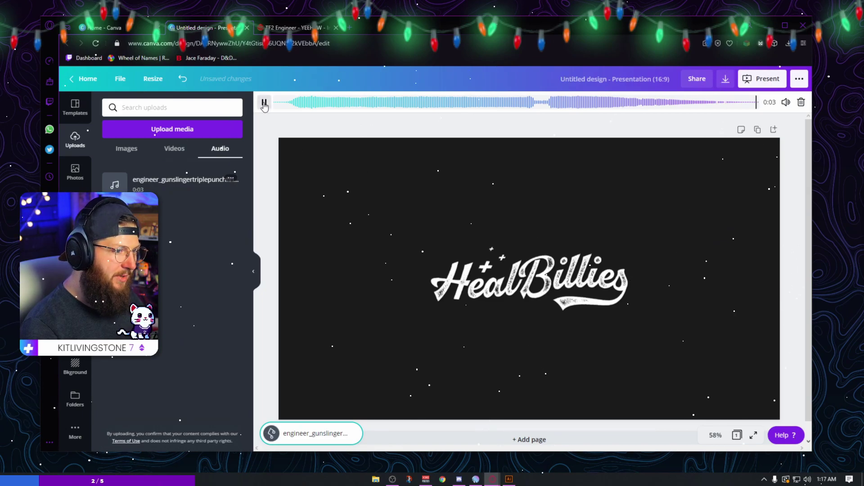
{"action": "left_click", "coordinate": [305, 135]}
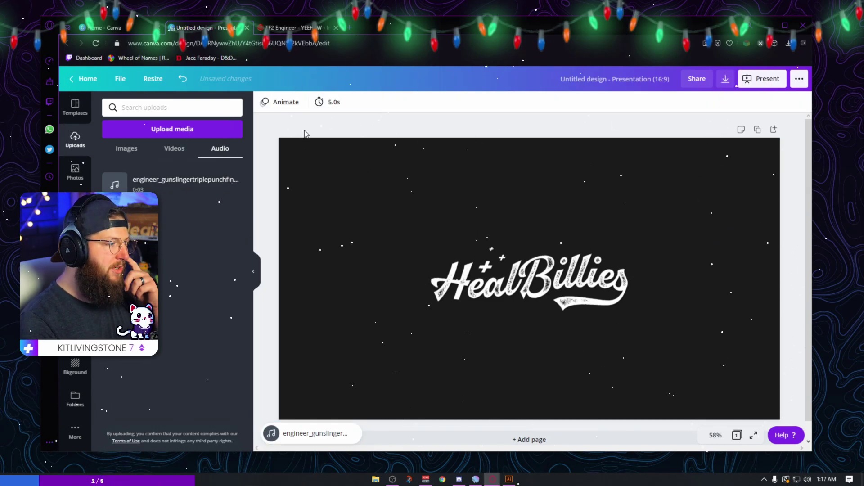
Set the page duration to 3.0 seconds.
{"action": "left_click", "coordinate": [333, 103]}
{"action": "left_click", "coordinate": [427, 129]}
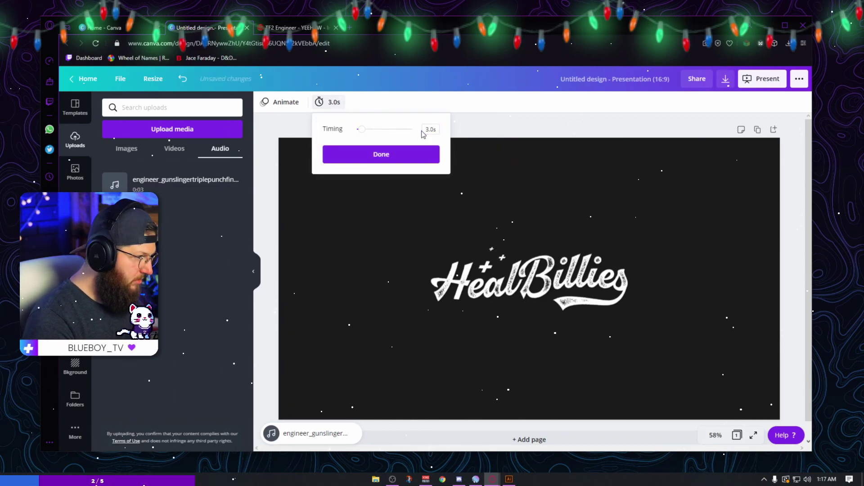
{"action": "left_click", "coordinate": [480, 123]}
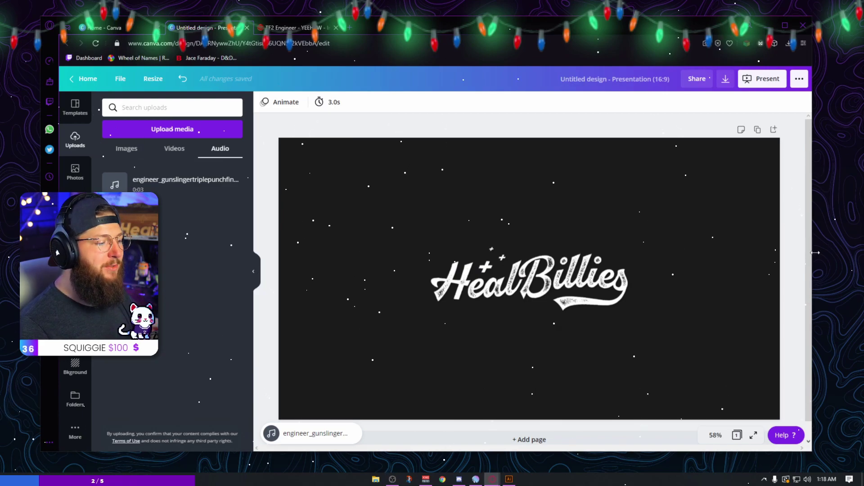
Change the page background to a custom bright green, #00FF03.
{"action": "left_click", "coordinate": [407, 187]}
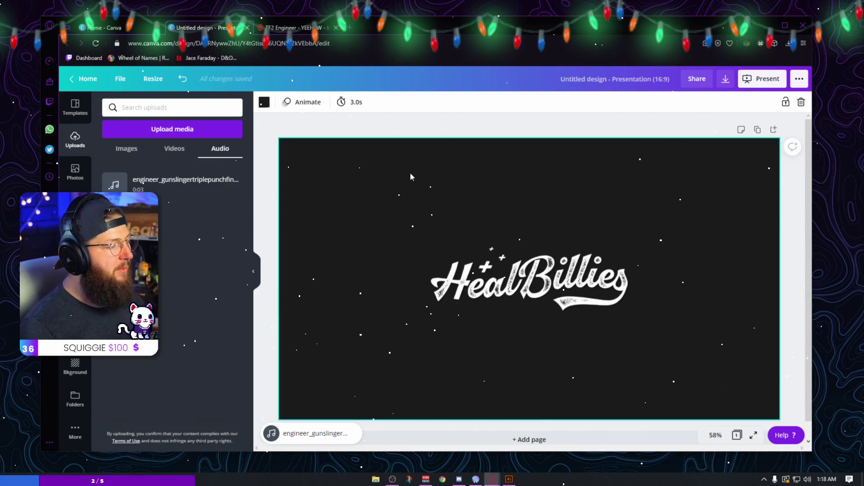
{"action": "left_click", "coordinate": [265, 104]}
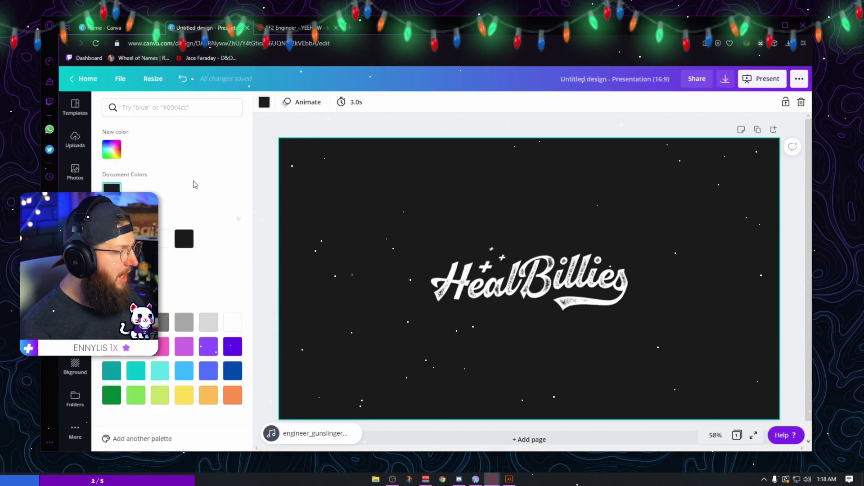
{"action": "left_click", "coordinate": [112, 150]}
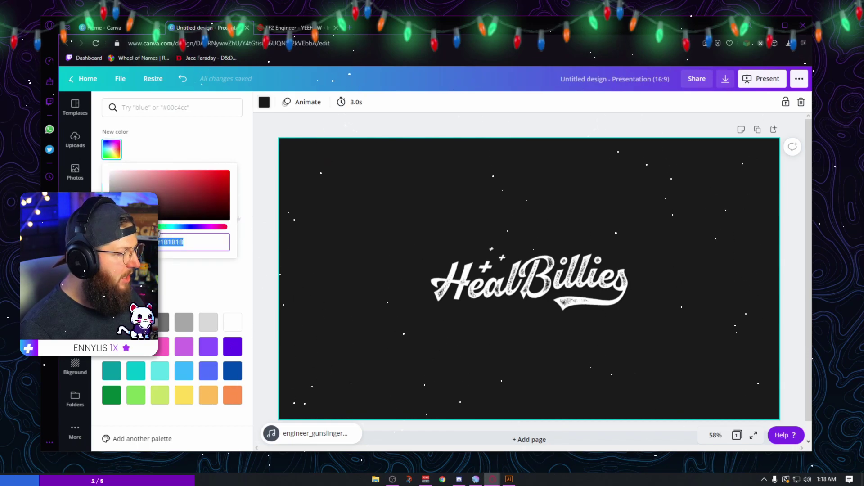
{"action": "left_click", "coordinate": [158, 227]}
{"action": "left_click_drag", "start_coordinate": [217, 184], "coordinate": [234, 173]}
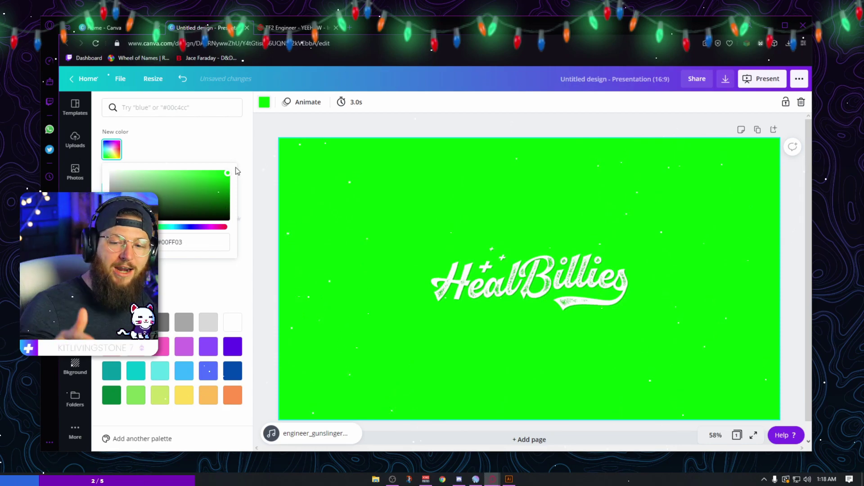
{"action": "left_click", "coordinate": [588, 190]}
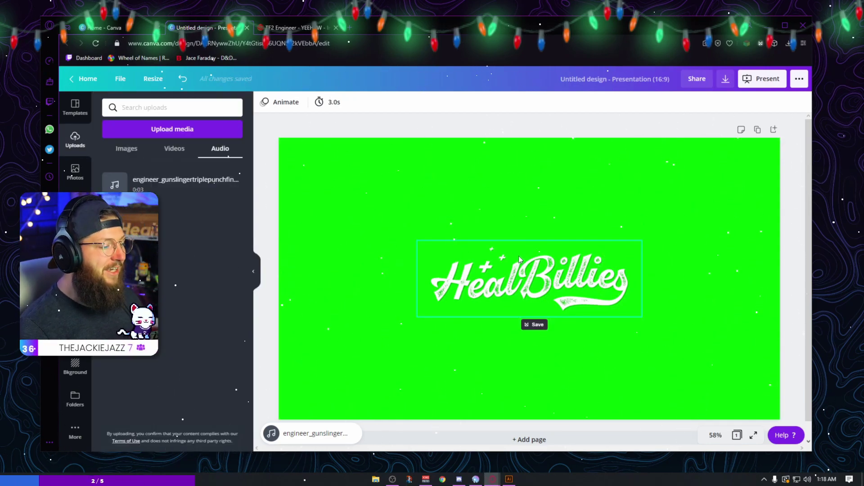
{"action": "left_click", "coordinate": [280, 107]}
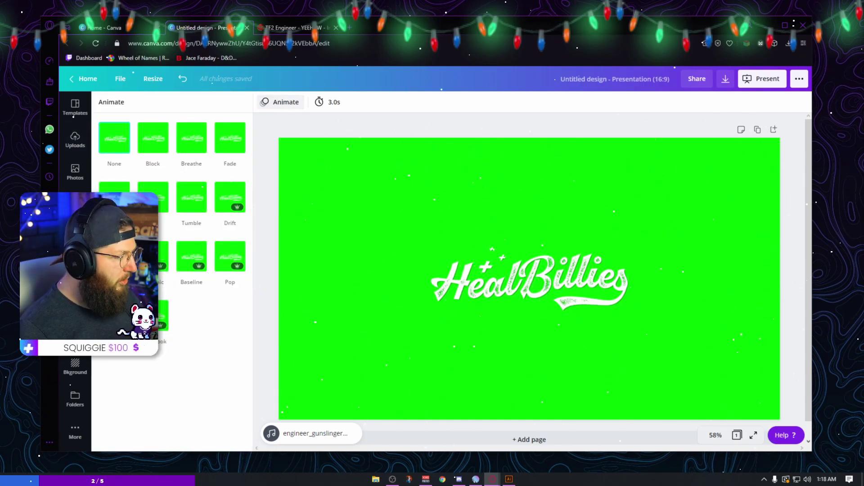
Try the Pan, Tumble, Pop and Stomp page animations, then settle on Scrapbook.
{"action": "left_click", "coordinate": [114, 187]}
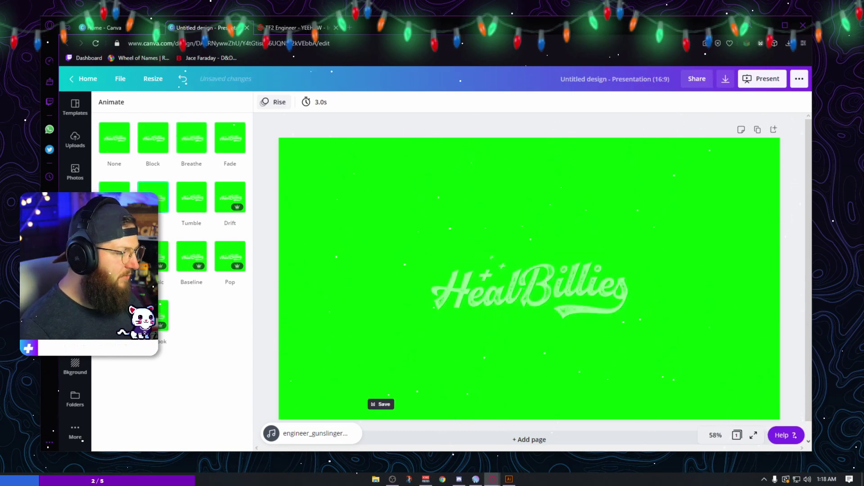
{"action": "left_click", "coordinate": [199, 202]}
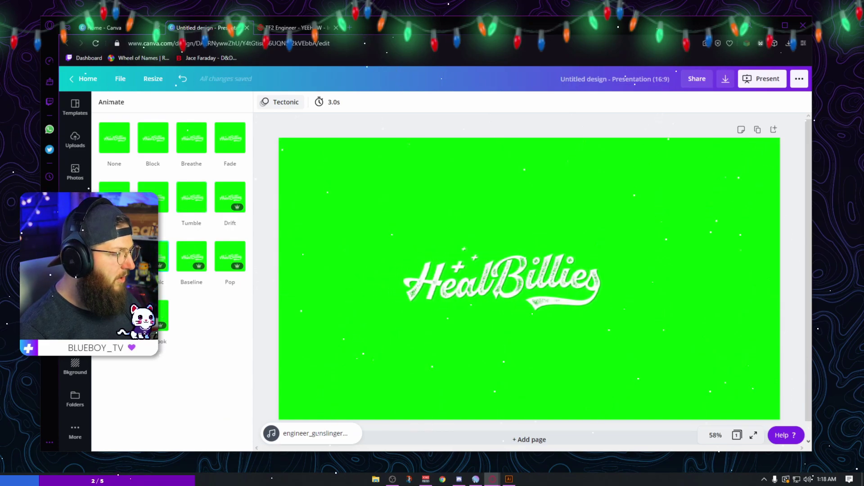
{"action": "left_click", "coordinate": [163, 315]}
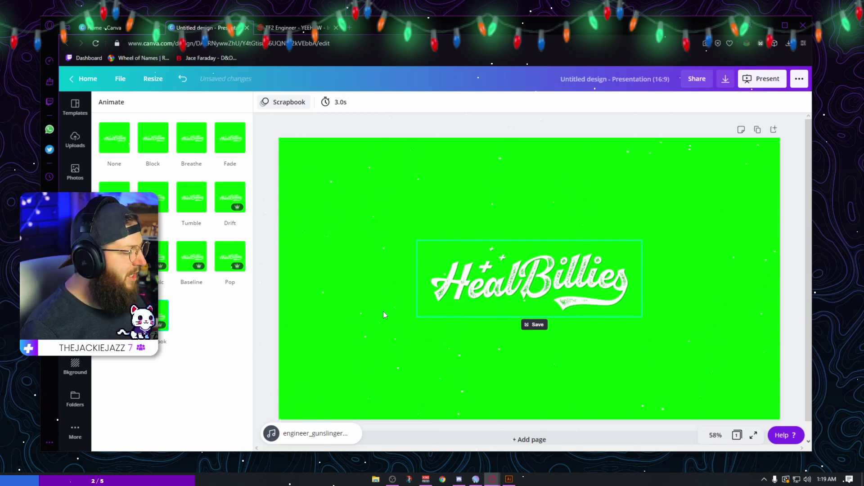
{"action": "left_click", "coordinate": [220, 258]}
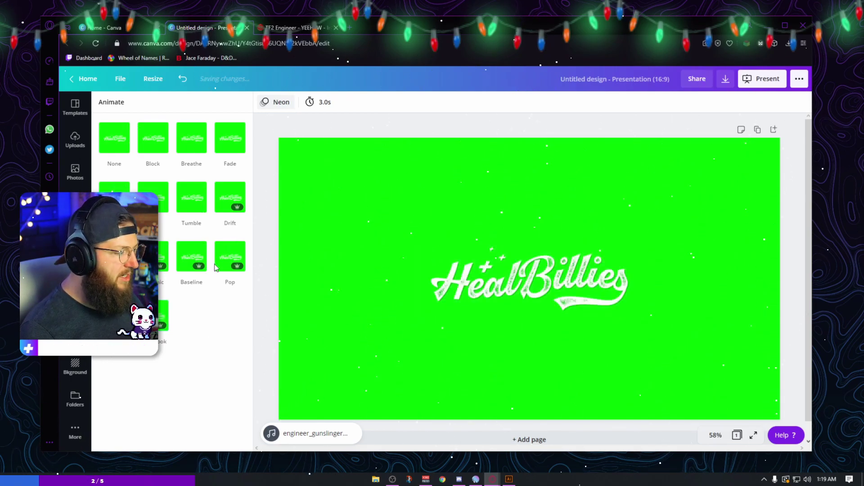
{"action": "left_click", "coordinate": [114, 256]}
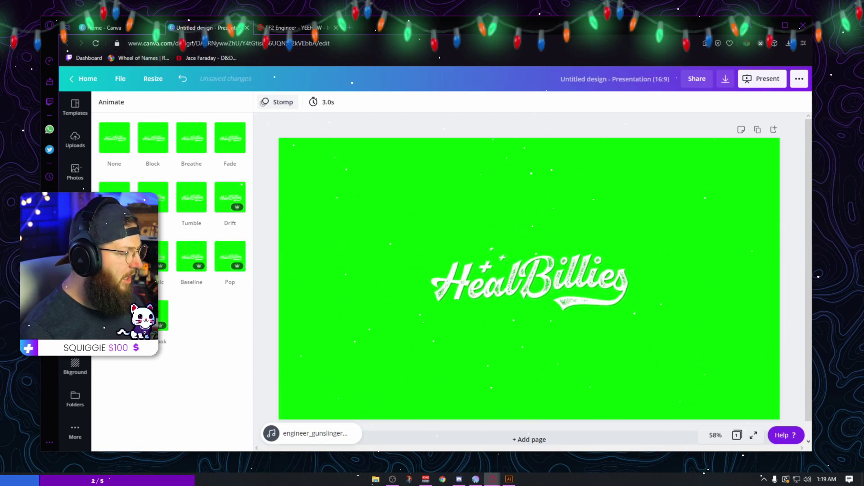
{"action": "left_click", "coordinate": [153, 315]}
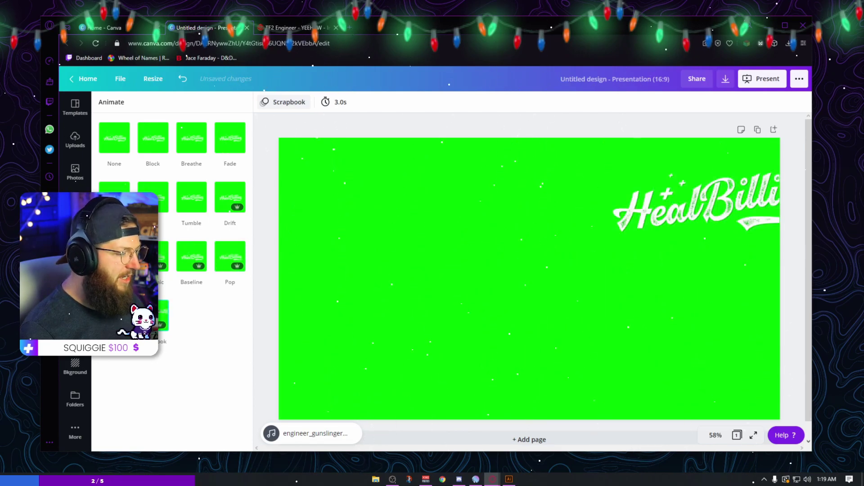
Download the animated design as a video file.
{"action": "left_click", "coordinate": [726, 80]}
{"action": "left_click", "coordinate": [726, 162]}
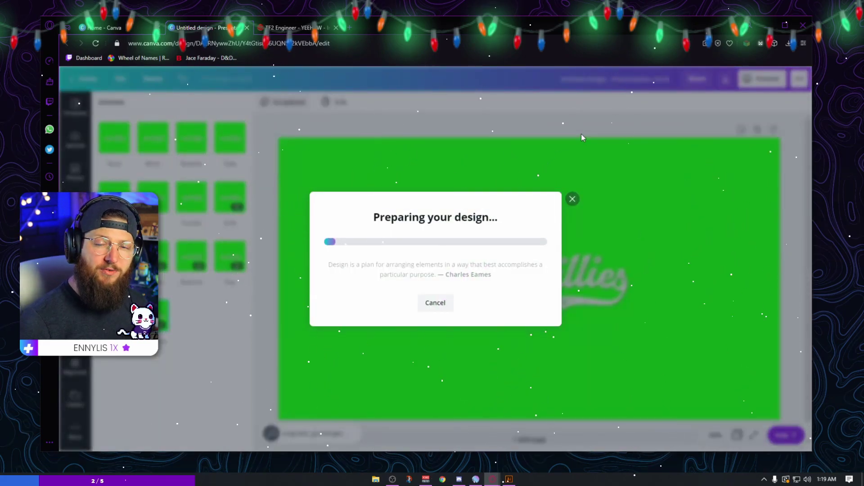
{"action": "left_click", "coordinate": [582, 137]}
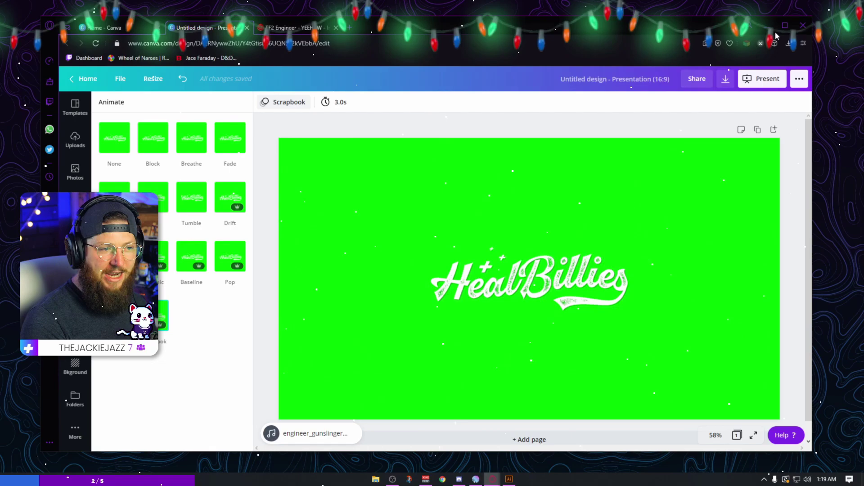
Minimise the browser and bring the OBS Studio window into view.
{"action": "left_click", "coordinate": [773, 28]}
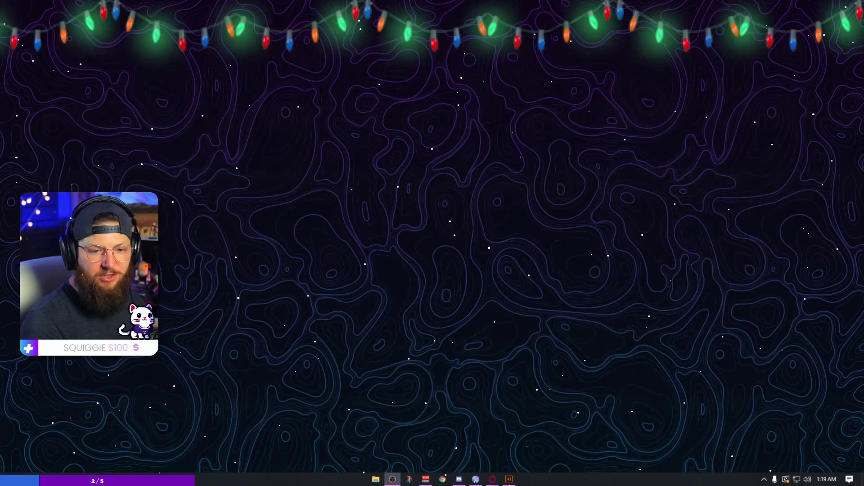
{"action": "left_click", "coordinate": [392, 479]}
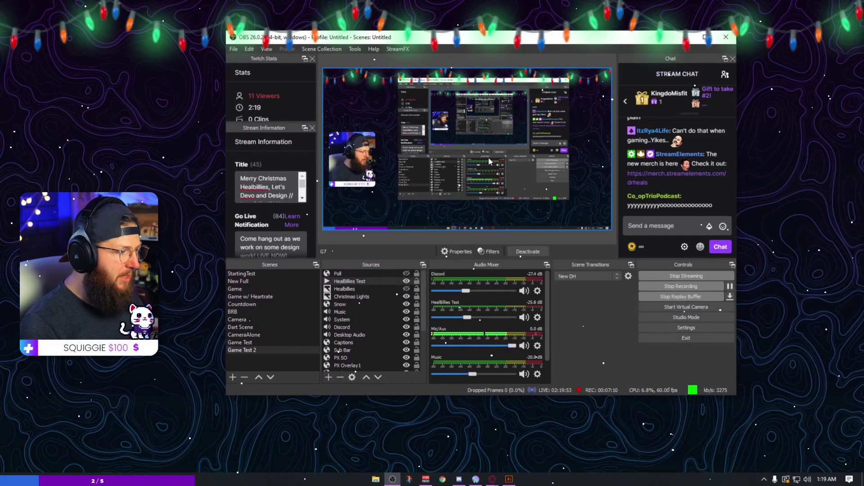
{"action": "left_click_drag", "start_coordinate": [504, 41], "coordinate": [494, 71]}
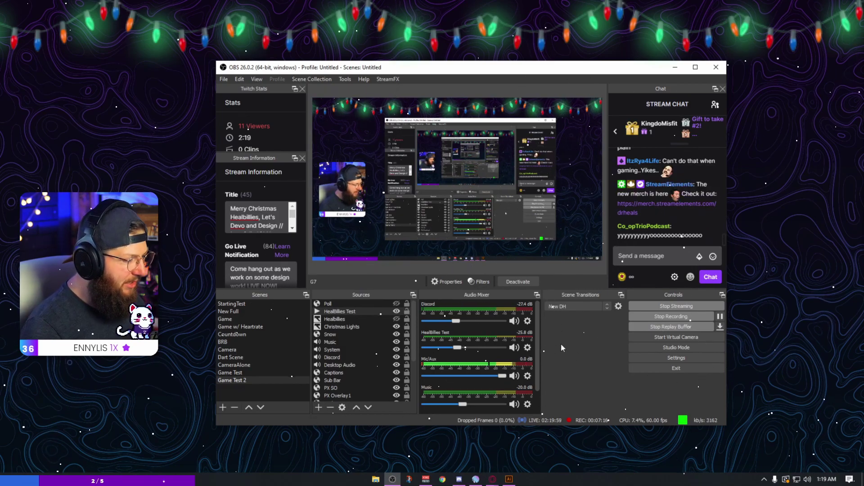
Add a new Media Source to the scene, naming it 'Healbilly Test'.
{"action": "left_click", "coordinate": [319, 407]}
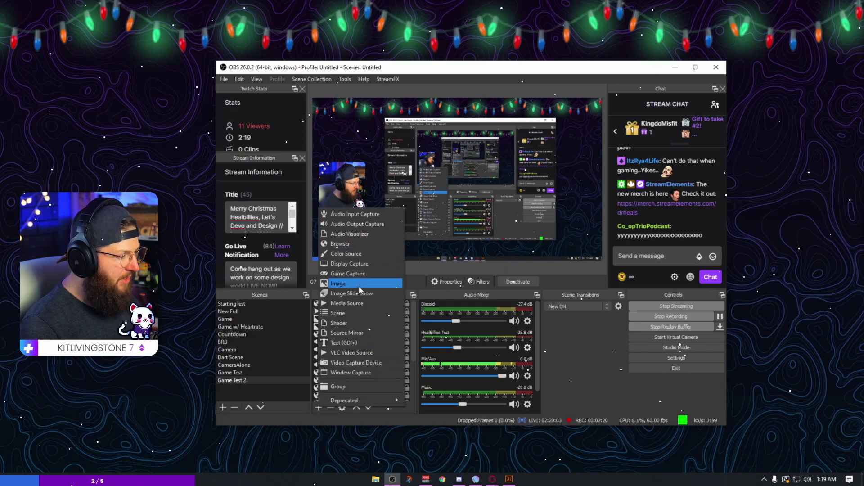
{"action": "left_click", "coordinate": [358, 303]}
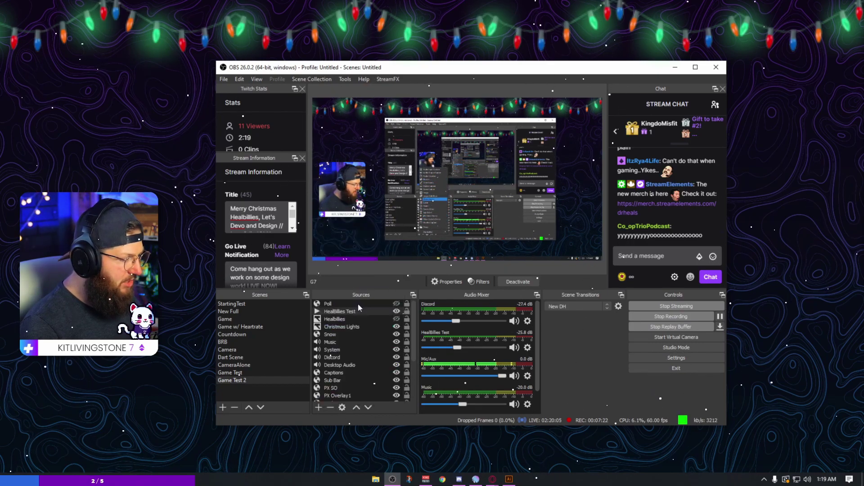
{"action": "type", "text": "He"}
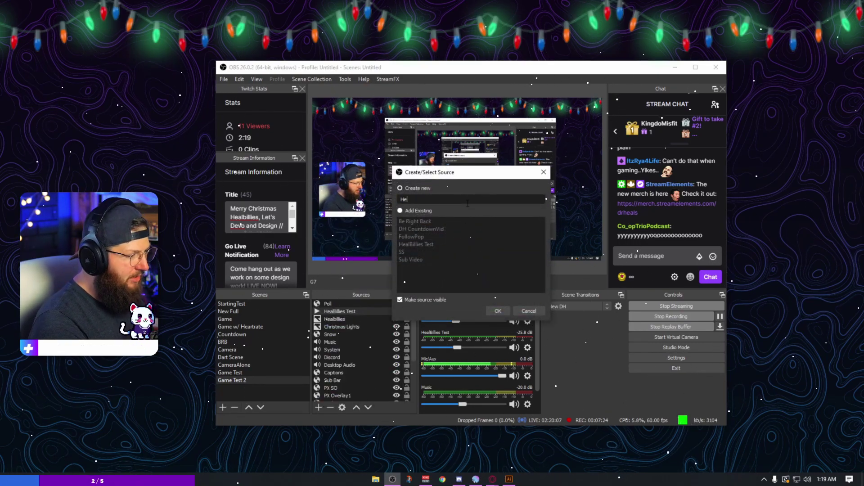
{"action": "type", "text": "albilly Test"}
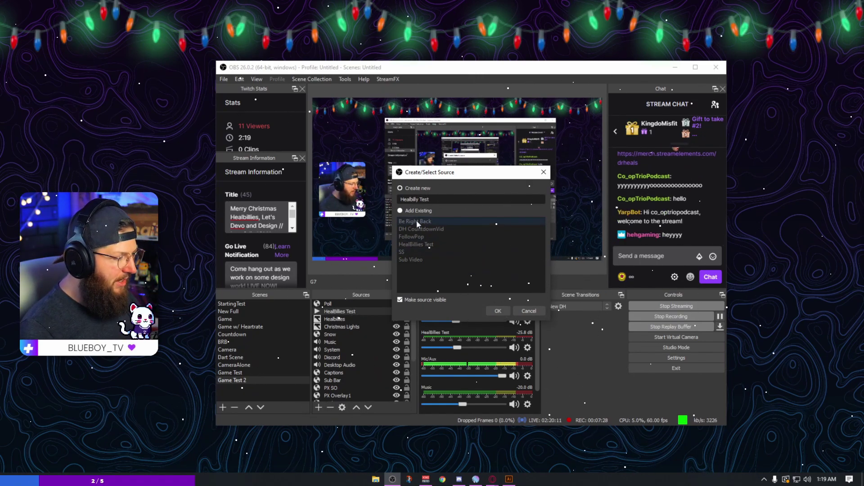
{"action": "double_click", "coordinate": [425, 199]}
Rename the source 'Healbilly YT' and set its file to Untitled design (7).mp4.
{"action": "type", "text": "YT"}
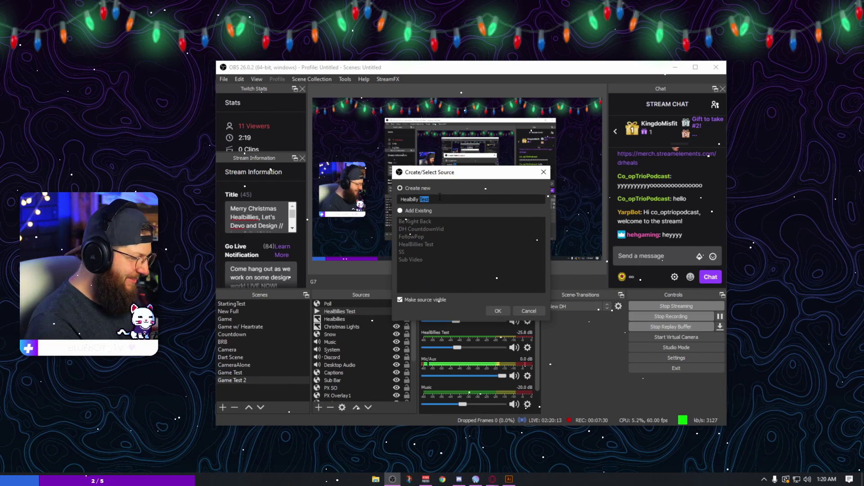
{"action": "left_click", "coordinate": [498, 312]}
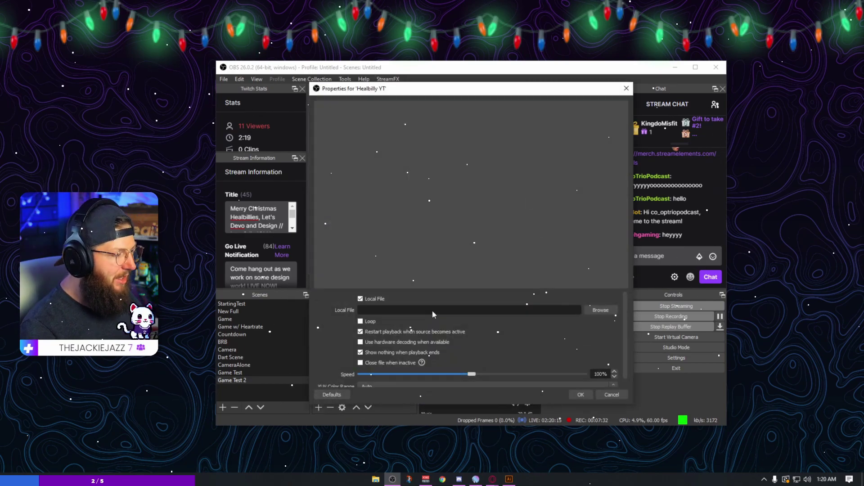
{"action": "left_click", "coordinate": [587, 311]}
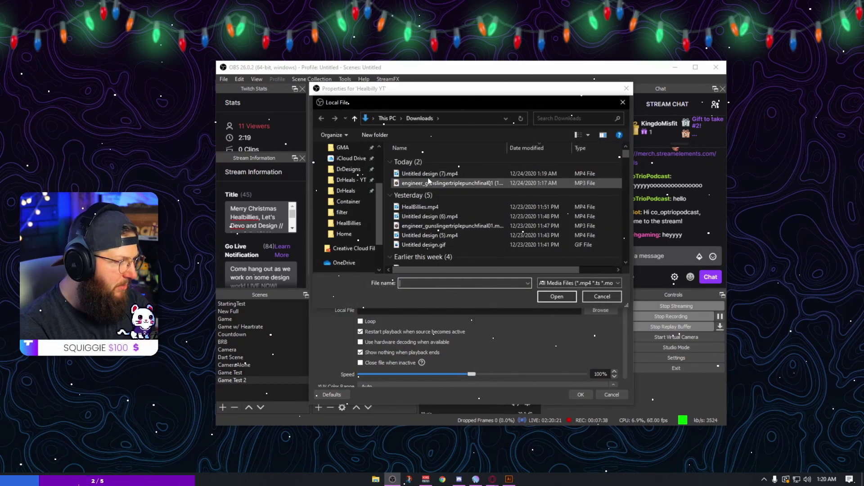
{"action": "left_click", "coordinate": [412, 174]}
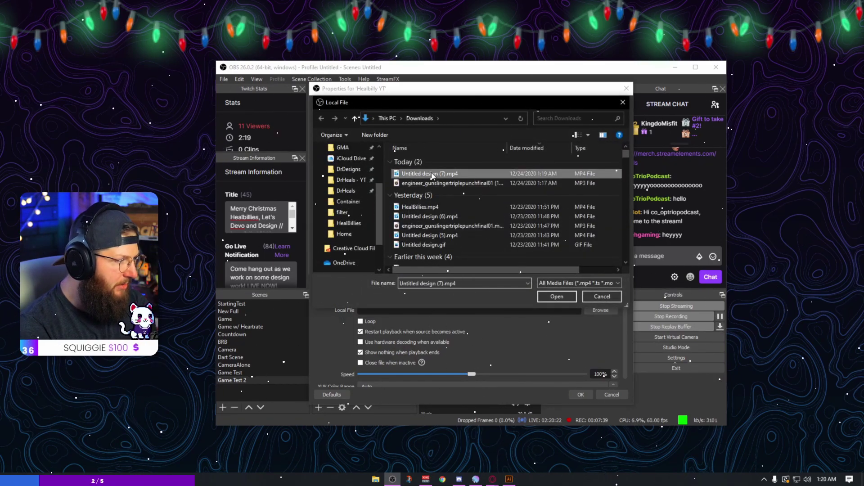
{"action": "left_click", "coordinate": [557, 296]}
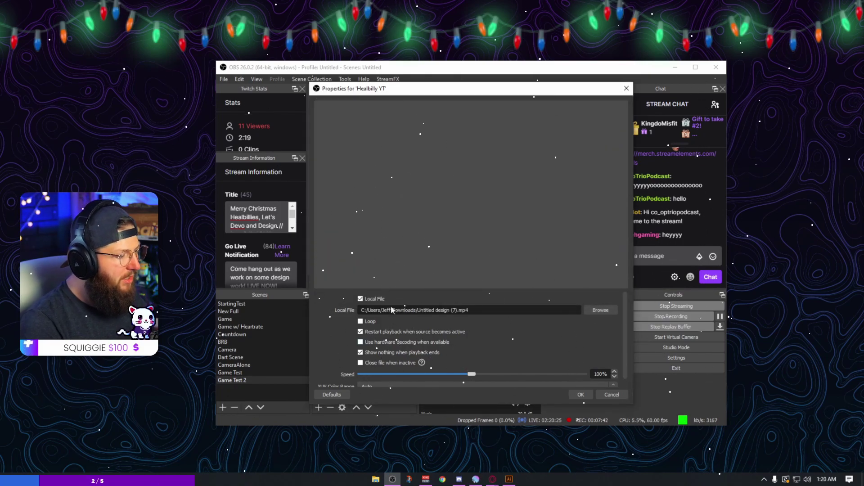
{"action": "scroll", "coordinate": [509, 325], "scroll_direction": "down", "scroll_amount": 1}
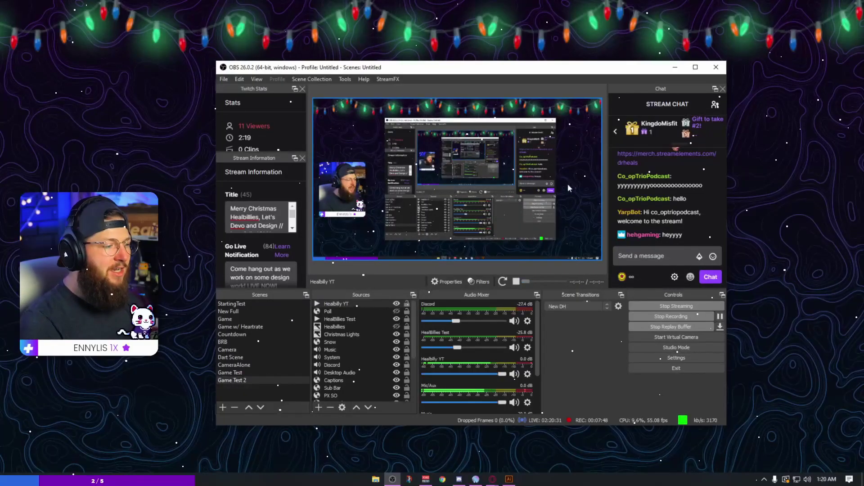
Hide Healbilly YT and give it a green Chroma Key effect filter.
{"action": "left_click", "coordinate": [396, 304]}
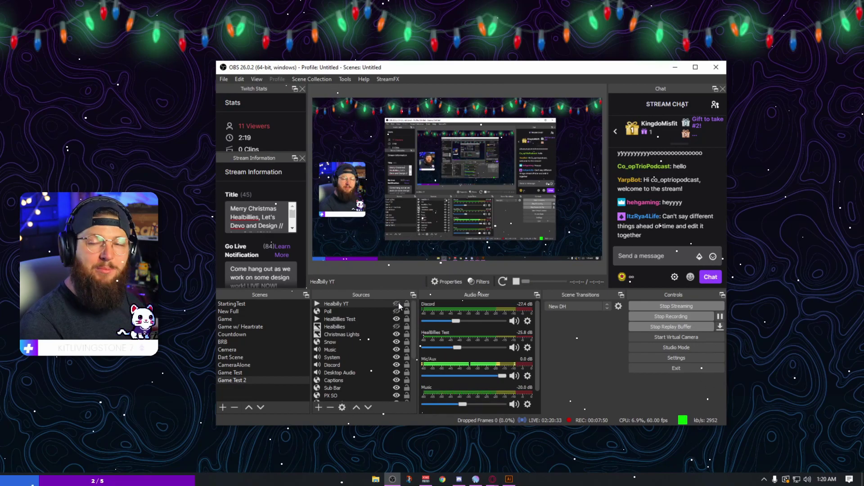
{"action": "right_click", "coordinate": [371, 303]}
{"action": "left_click", "coordinate": [385, 288]}
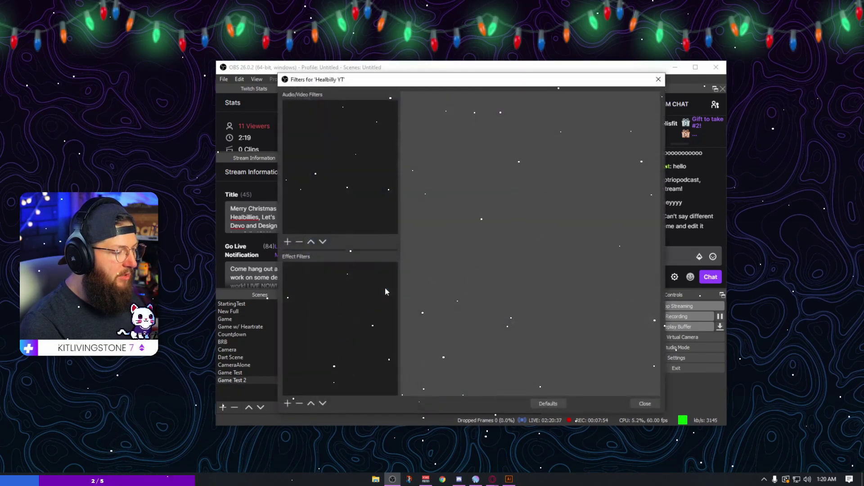
{"action": "left_click", "coordinate": [288, 403]}
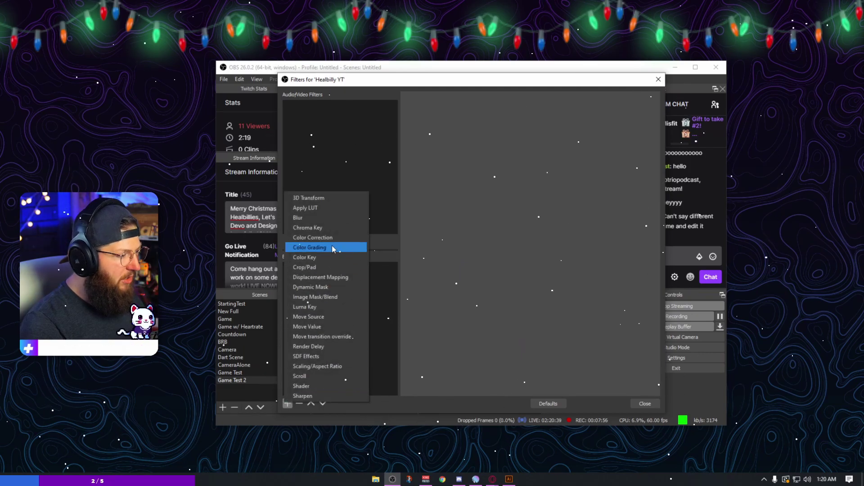
{"action": "left_click", "coordinate": [332, 227]}
{"action": "left_click", "coordinate": [452, 263]}
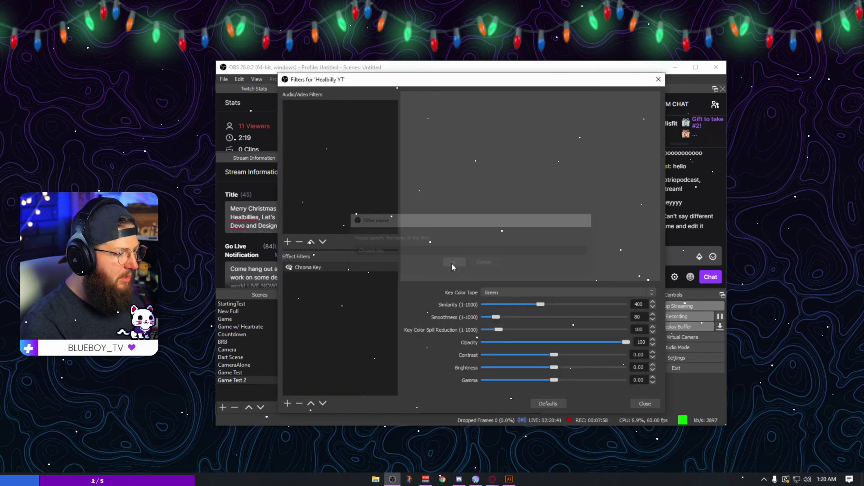
{"action": "left_click", "coordinate": [644, 404]}
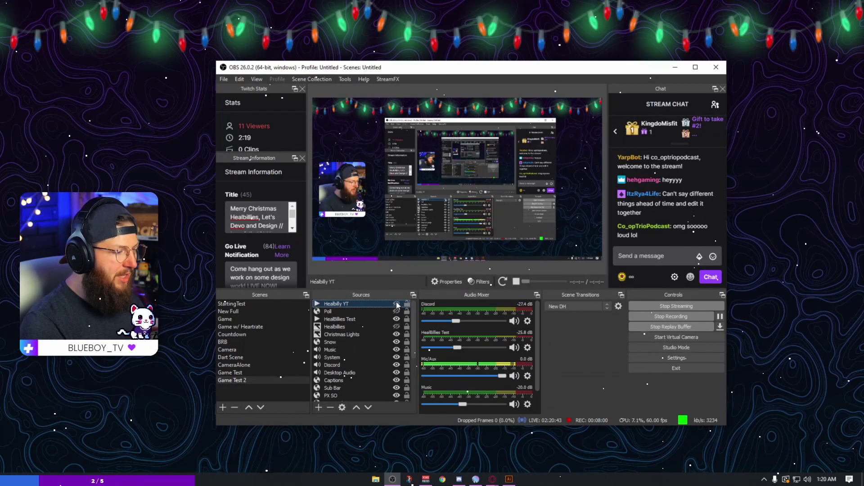
Show Healbilly YT, lower it to -20.9 dB, and set audio monitoring to Monitor and Output.
{"action": "left_click", "coordinate": [397, 304]}
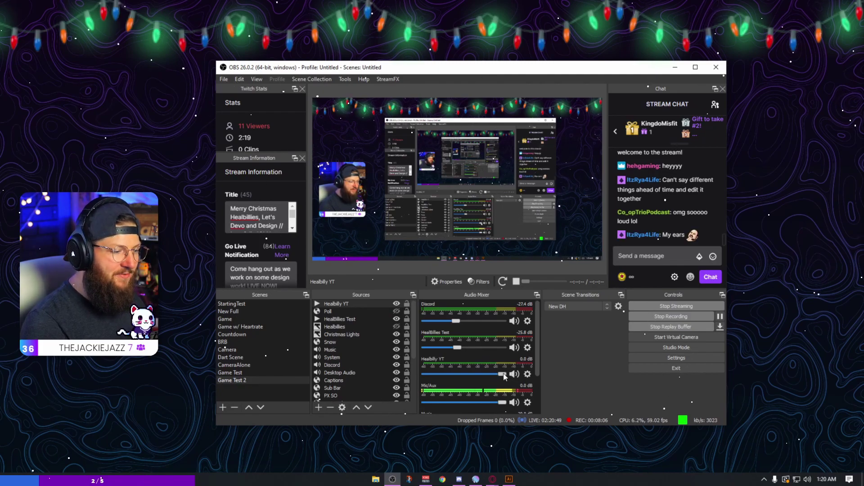
{"action": "left_click_drag", "start_coordinate": [504, 376], "coordinate": [464, 376]}
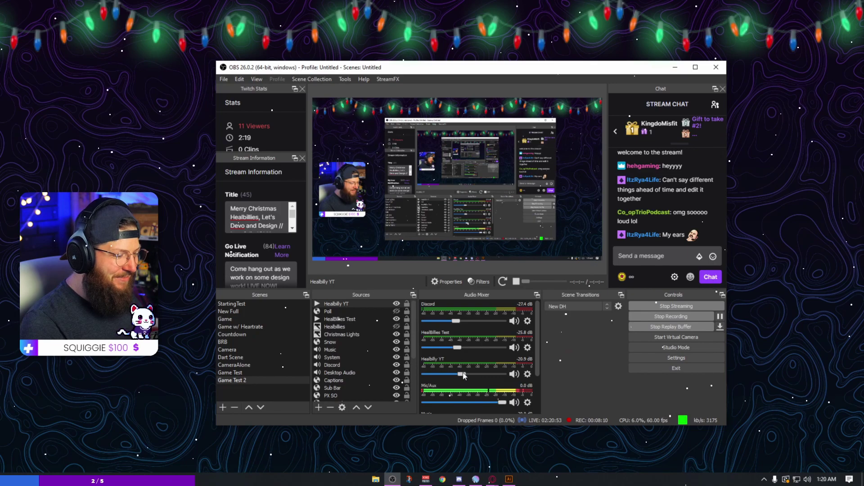
{"action": "left_click", "coordinate": [527, 374]}
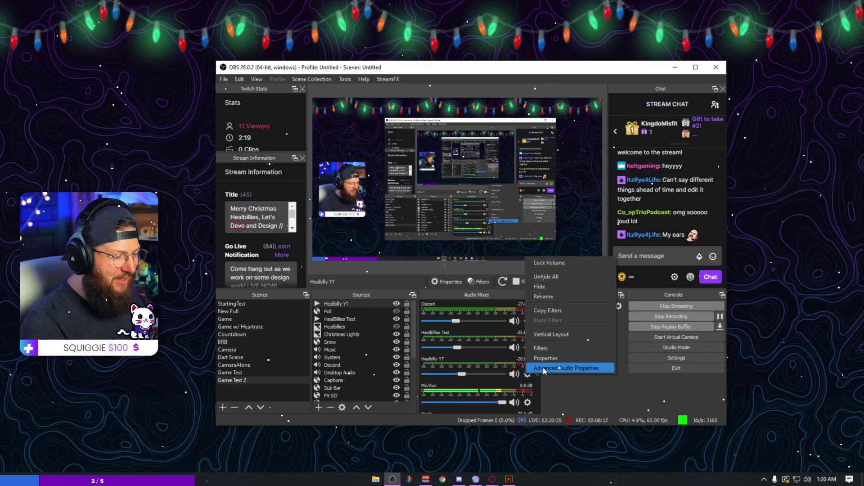
{"action": "left_click", "coordinate": [544, 368]}
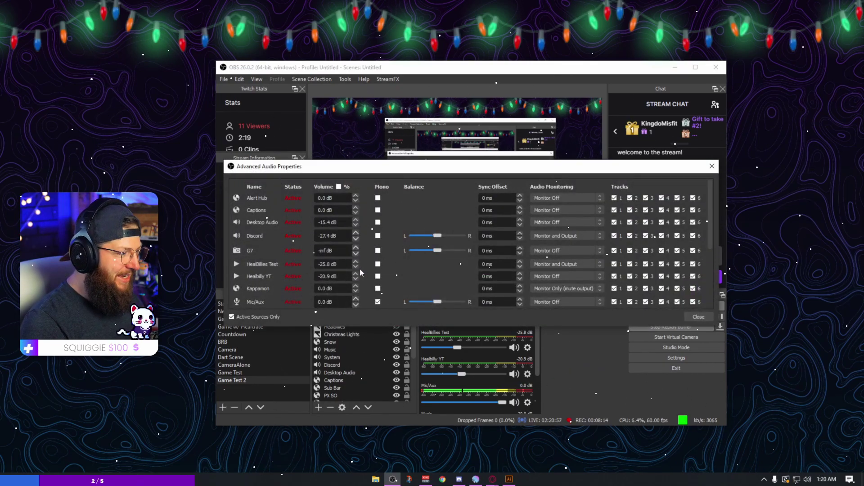
{"action": "left_click", "coordinate": [549, 276]}
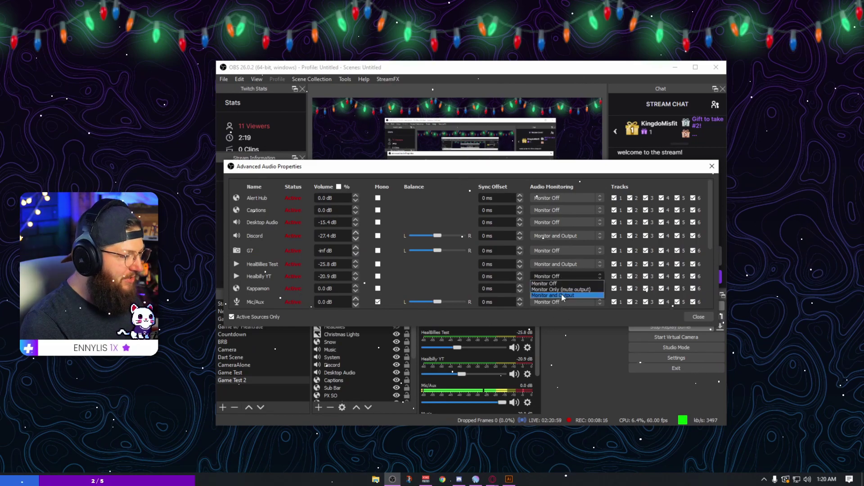
{"action": "left_click", "coordinate": [556, 294]}
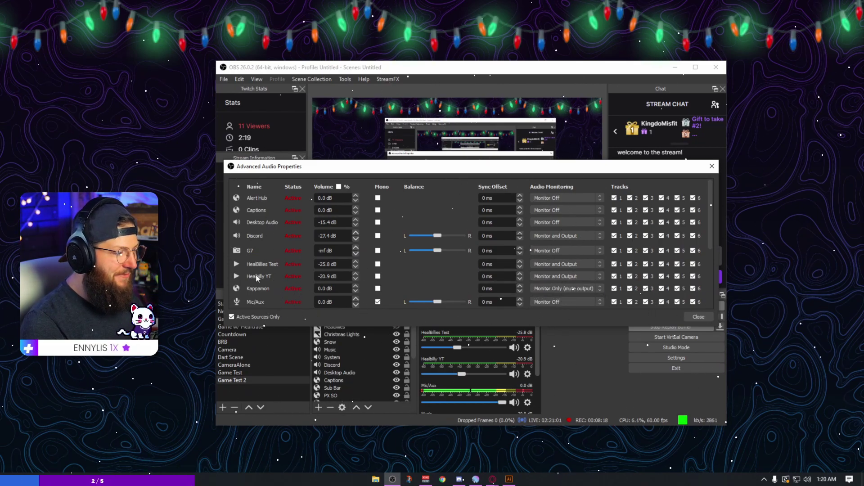
{"action": "left_click", "coordinate": [696, 317]}
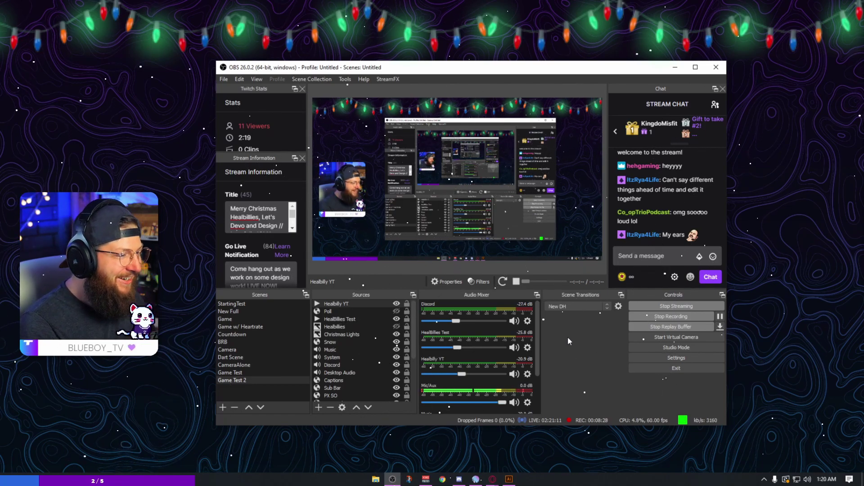
{"action": "left_click", "coordinate": [396, 305]}
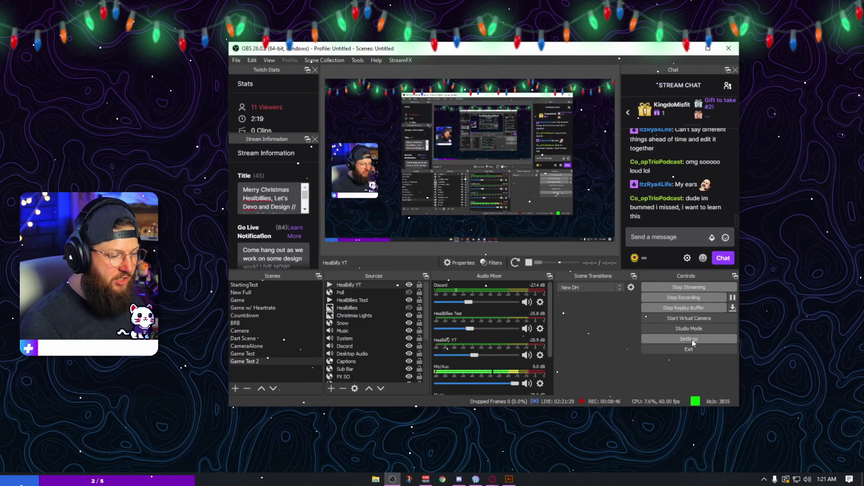
In OBS Hotkeys settings, bind Insert to Show 'Healbilly YT', then select the Hide 'Healbilly YT' field.
{"action": "left_click", "coordinate": [706, 339]}
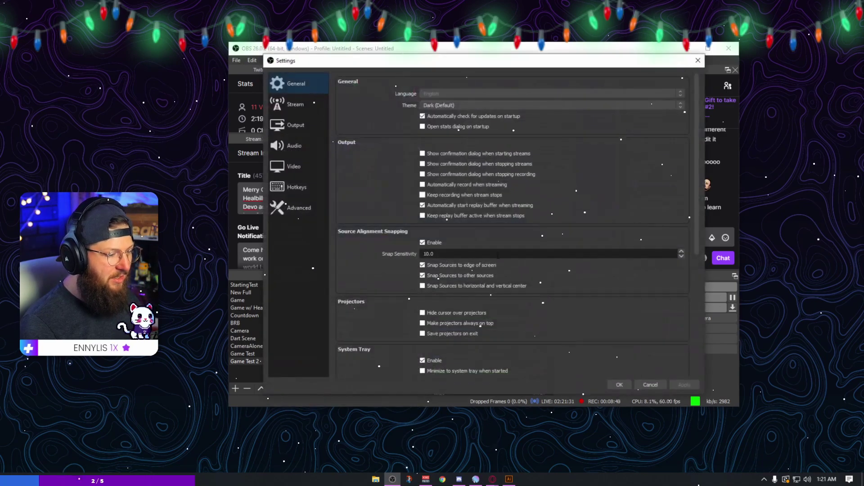
{"action": "left_click", "coordinate": [301, 191]}
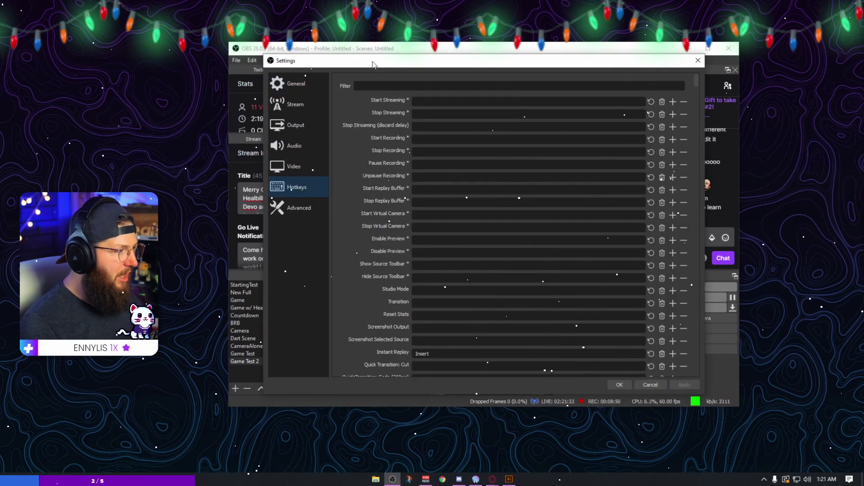
{"action": "left_click_drag", "start_coordinate": [373, 65], "coordinate": [430, 68]}
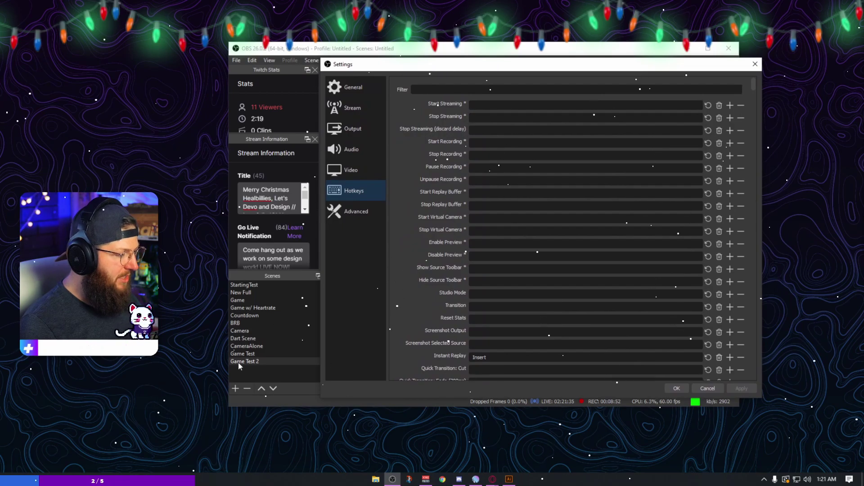
{"action": "scroll", "coordinate": [405, 253], "scroll_direction": "down", "scroll_amount": 15}
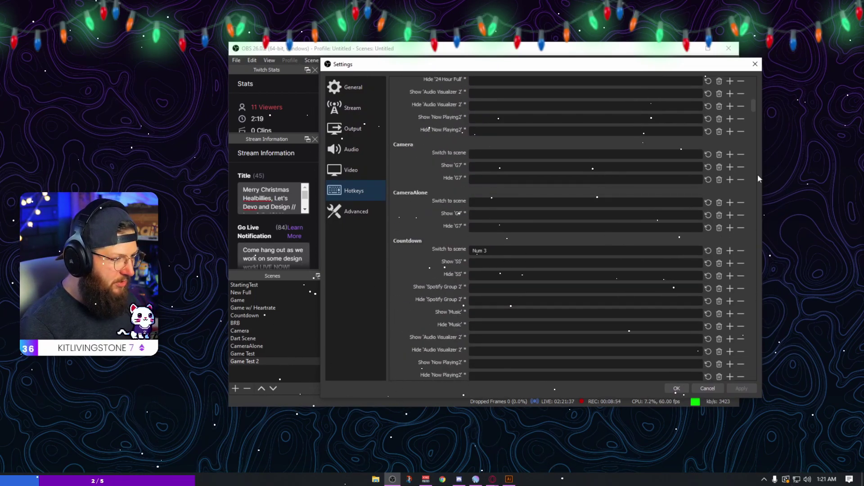
{"action": "left_click_drag", "start_coordinate": [753, 106], "coordinate": [745, 177]}
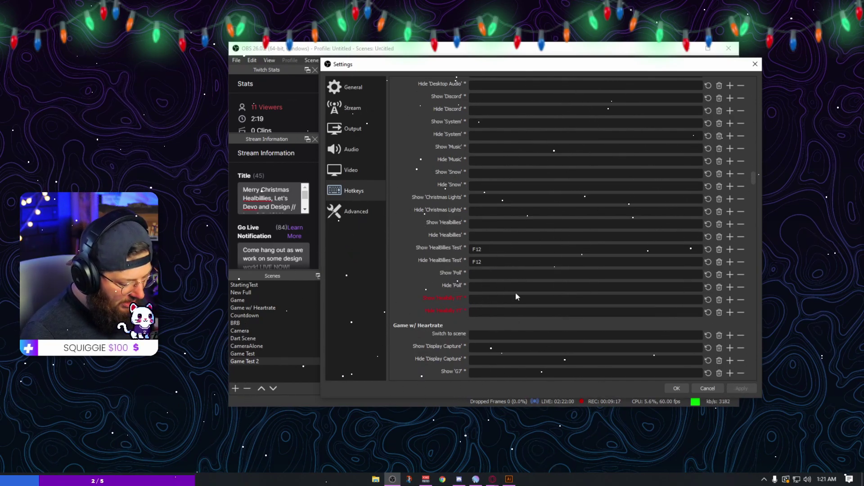
{"action": "key", "text": "Insert"}
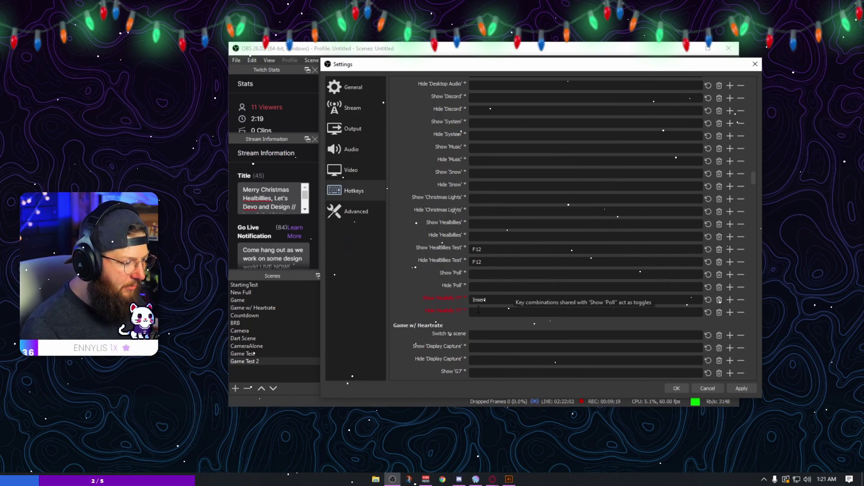
{"action": "left_click", "coordinate": [480, 311]}
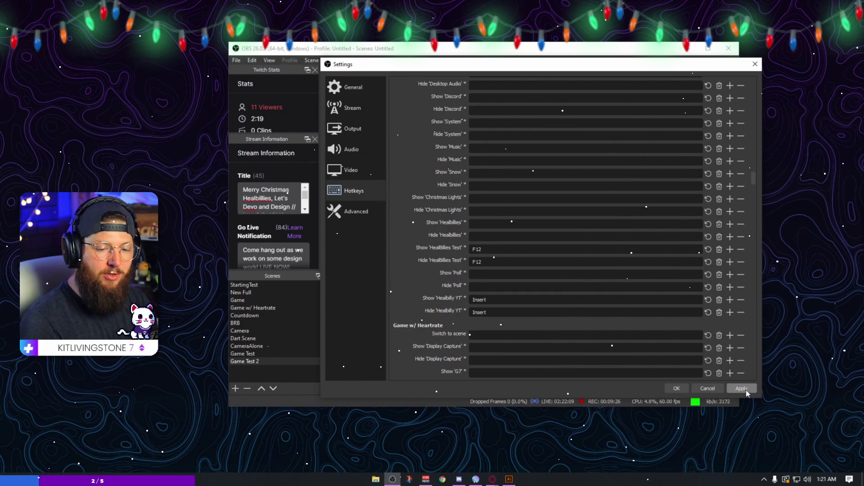
Apply the Insert hotkeys and close Settings with OK, returning to the main OBS window.
{"action": "left_click", "coordinate": [747, 390]}
{"action": "left_click", "coordinate": [684, 389]}
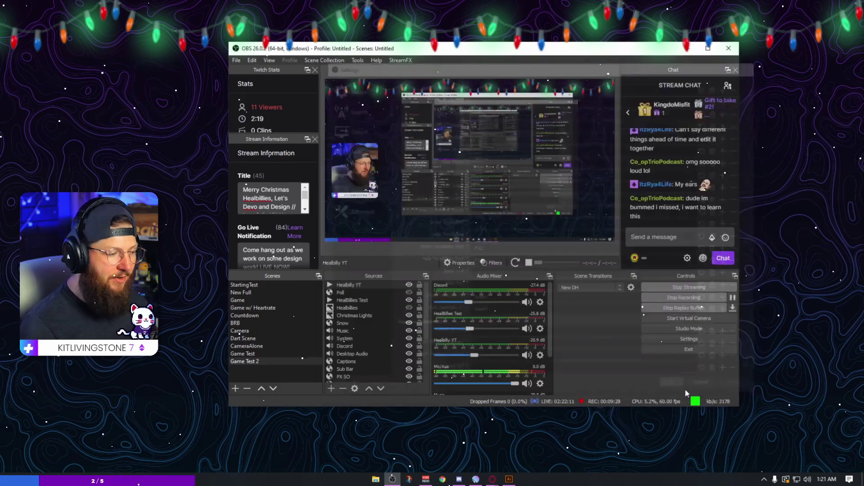
{"action": "left_click", "coordinate": [687, 49]}
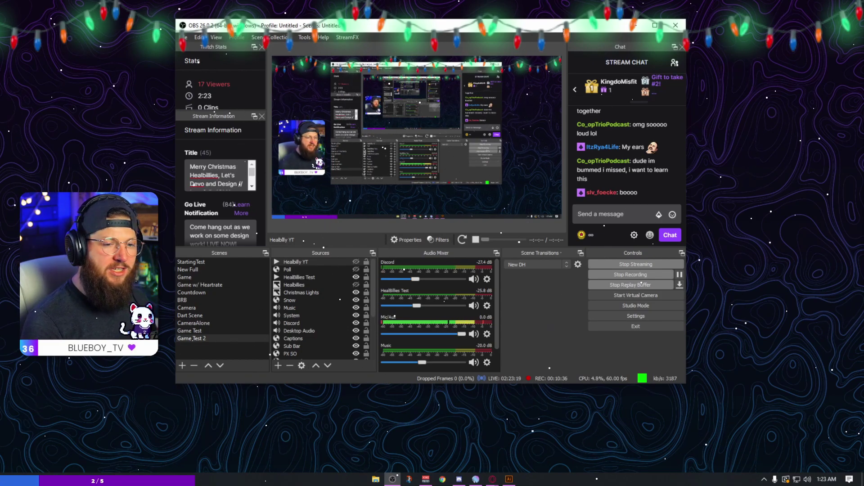
Minimize the OBS Studio window to reveal the desktop.
{"action": "left_click", "coordinate": [634, 25]}
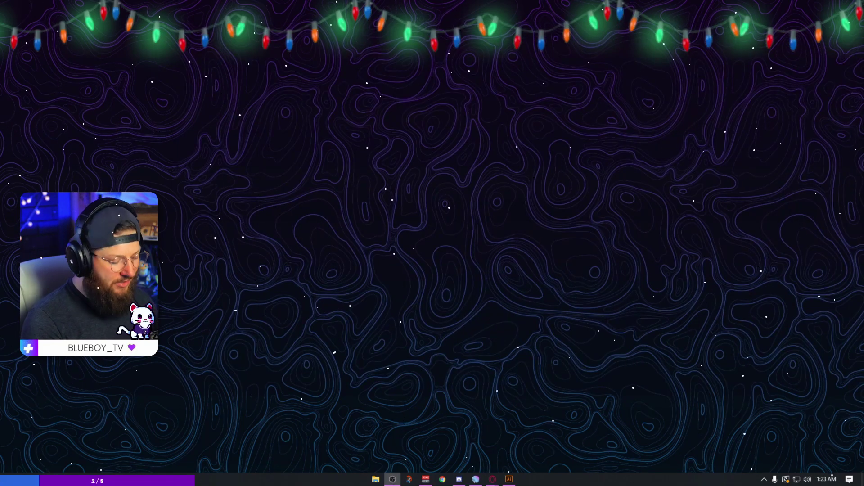